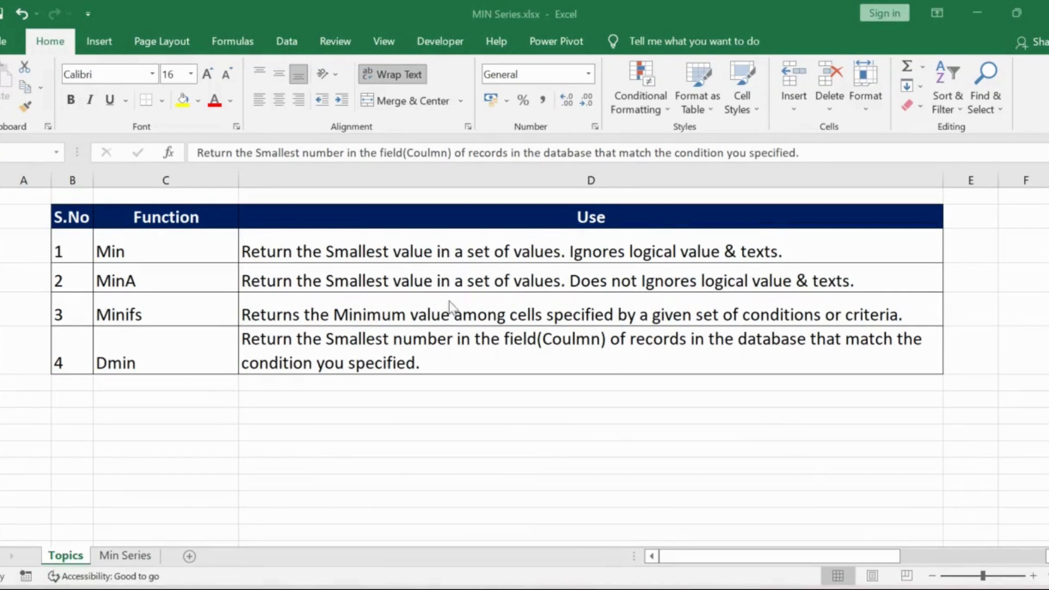
Review the descriptions of the Min, MinA, Minifs and Dmin functions in the Use column
key("F2")
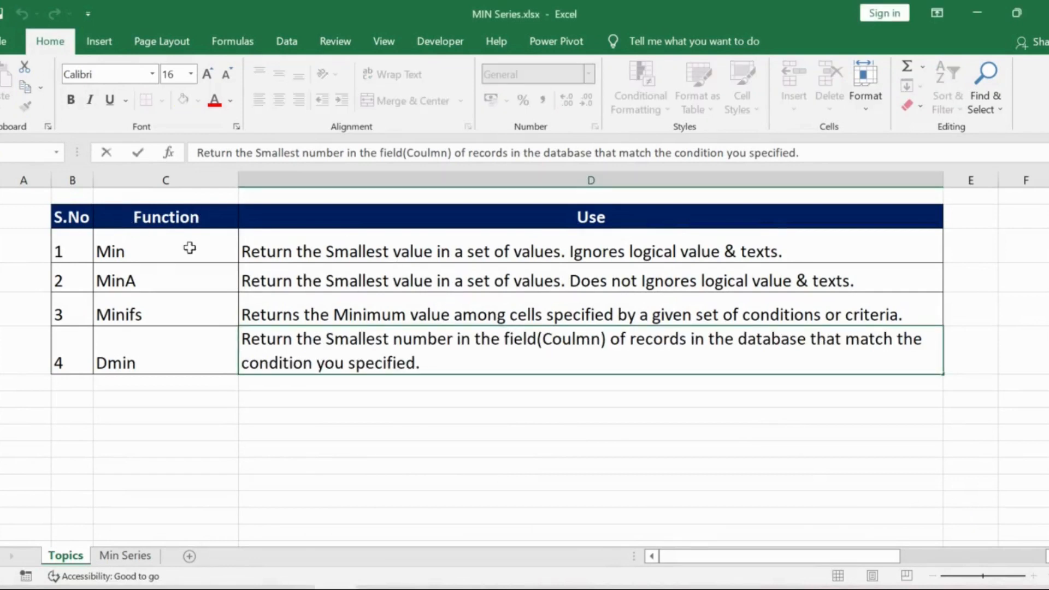
left_click(765, 253)
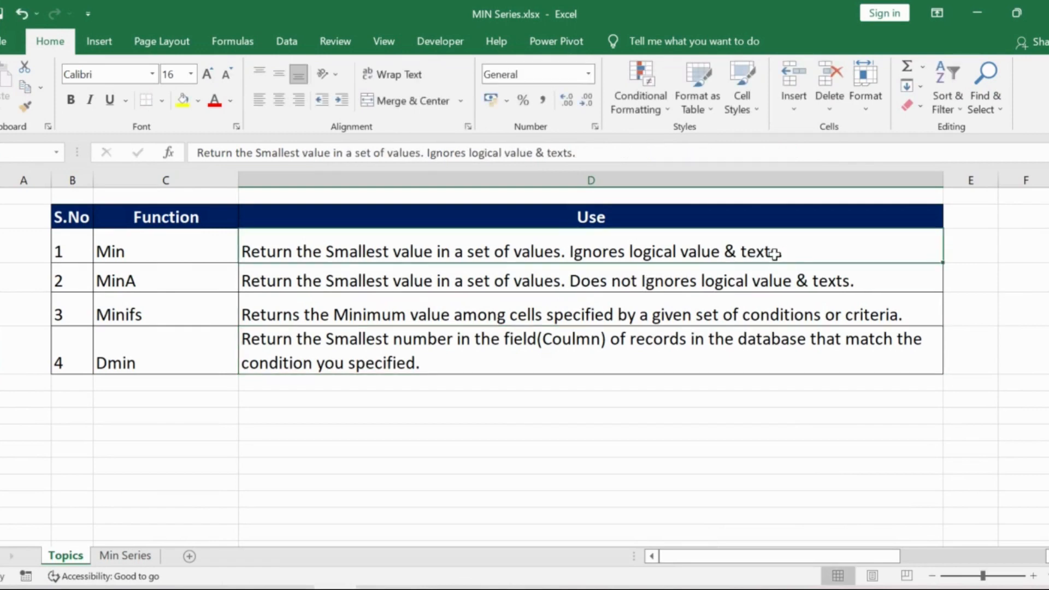
left_click(812, 275)
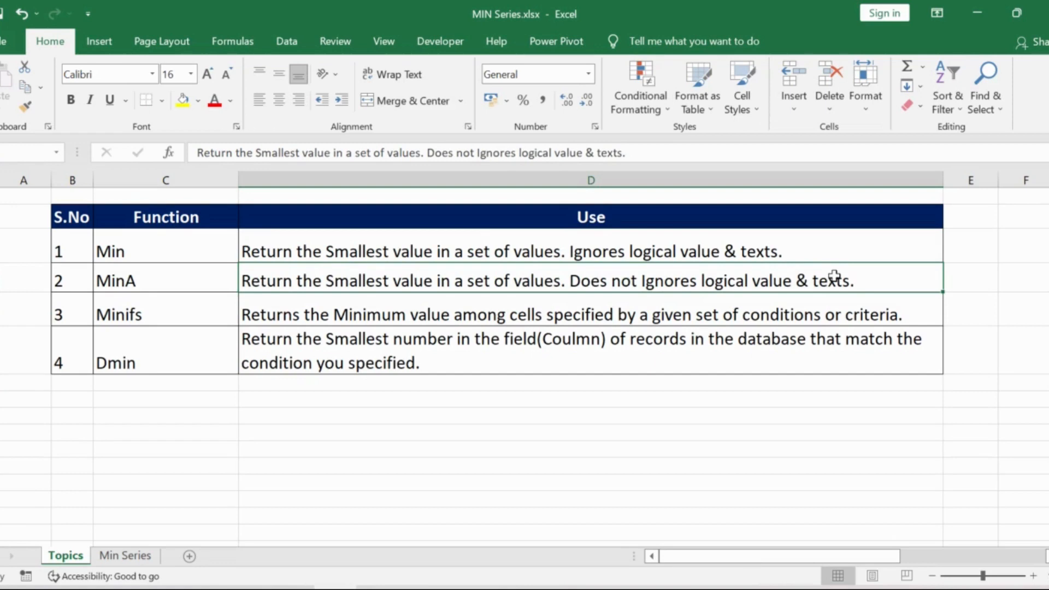
left_click(796, 319)
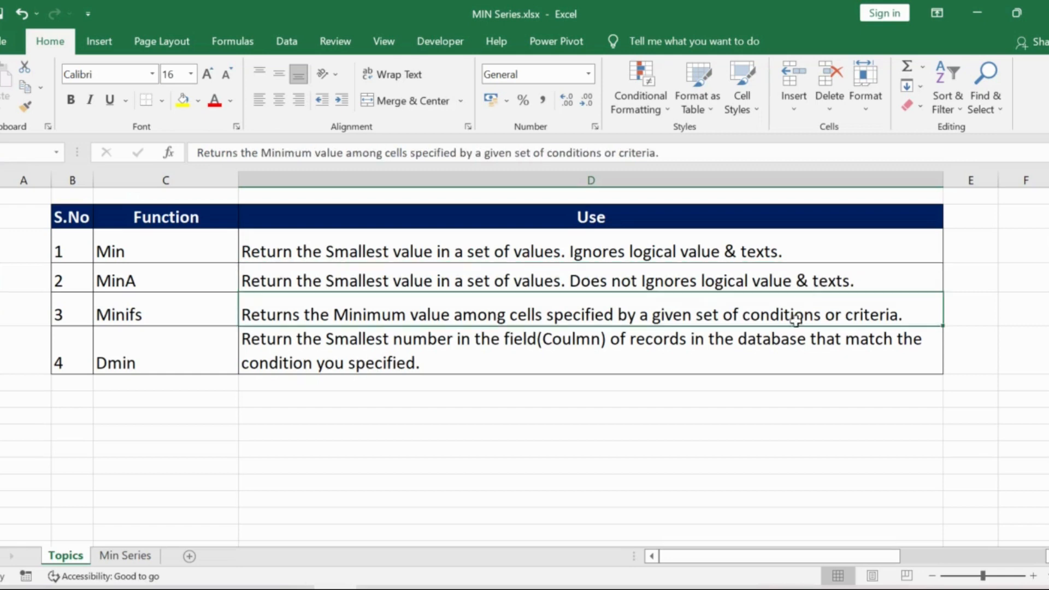
left_click(799, 351)
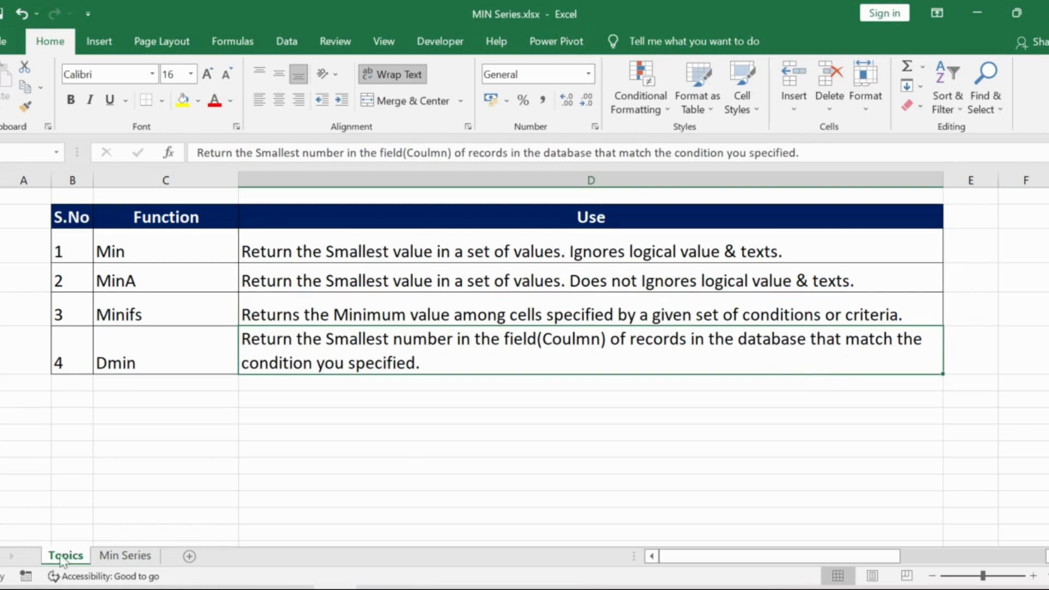
On the Min Series sheet, enter =MIN(F2:F11) in K2 for the lowest product rate and locate the matching product
left_click(117, 555)
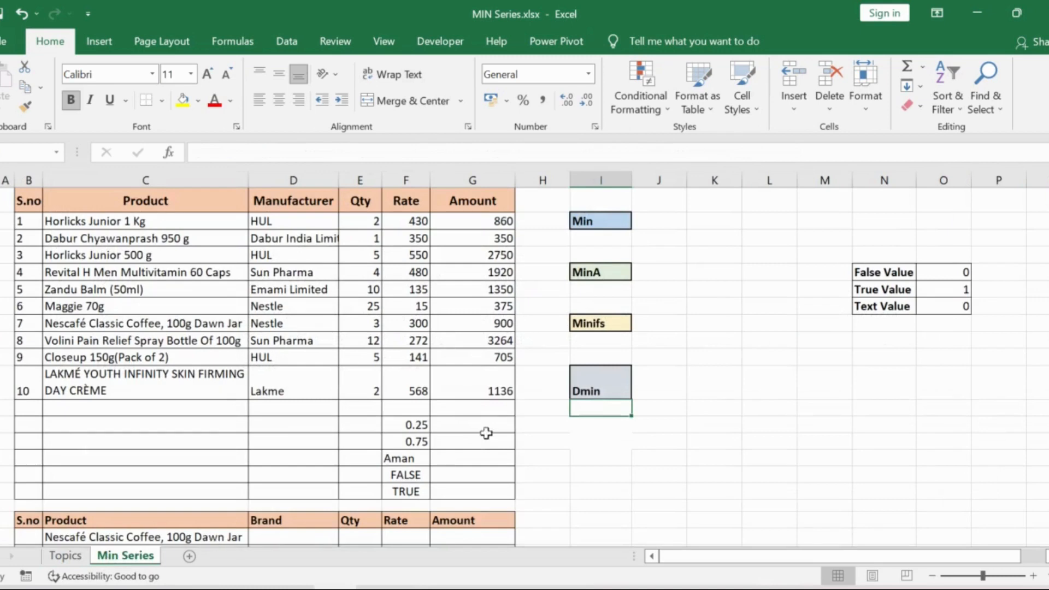
left_click(176, 204)
left_click(698, 222)
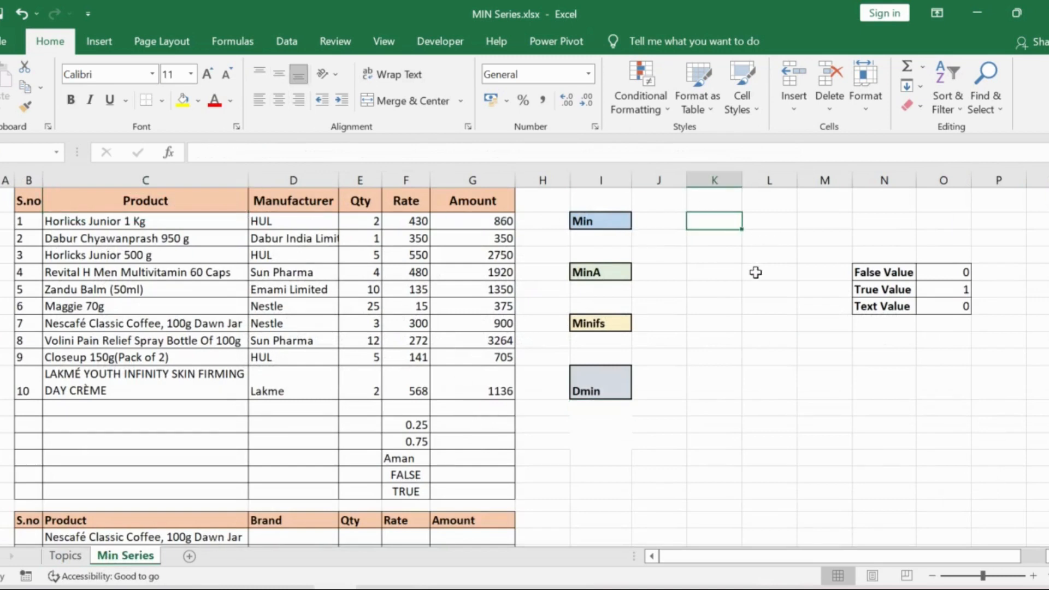
type("=min")
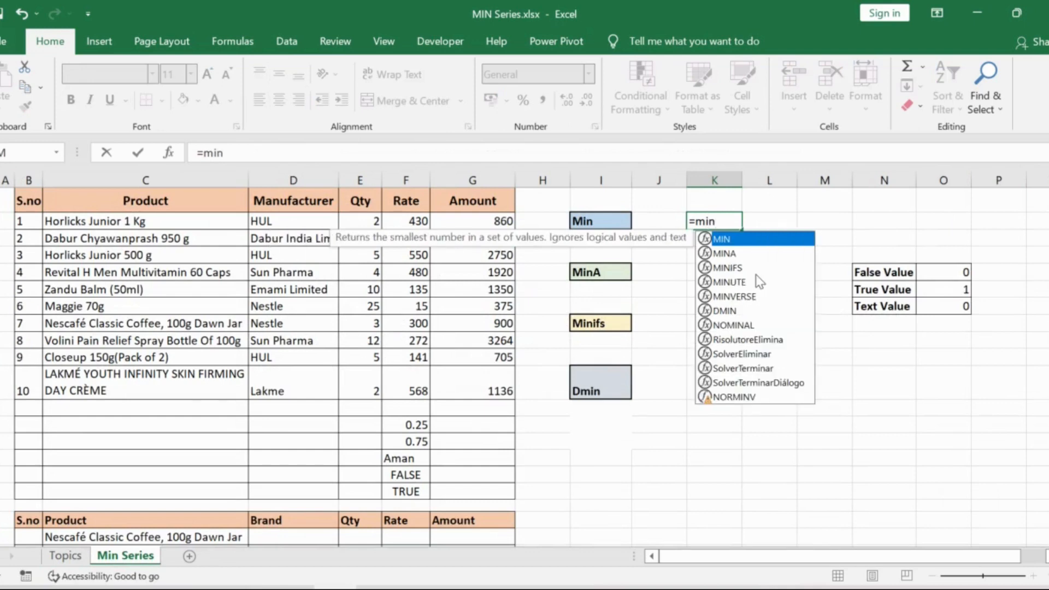
key("Tab")
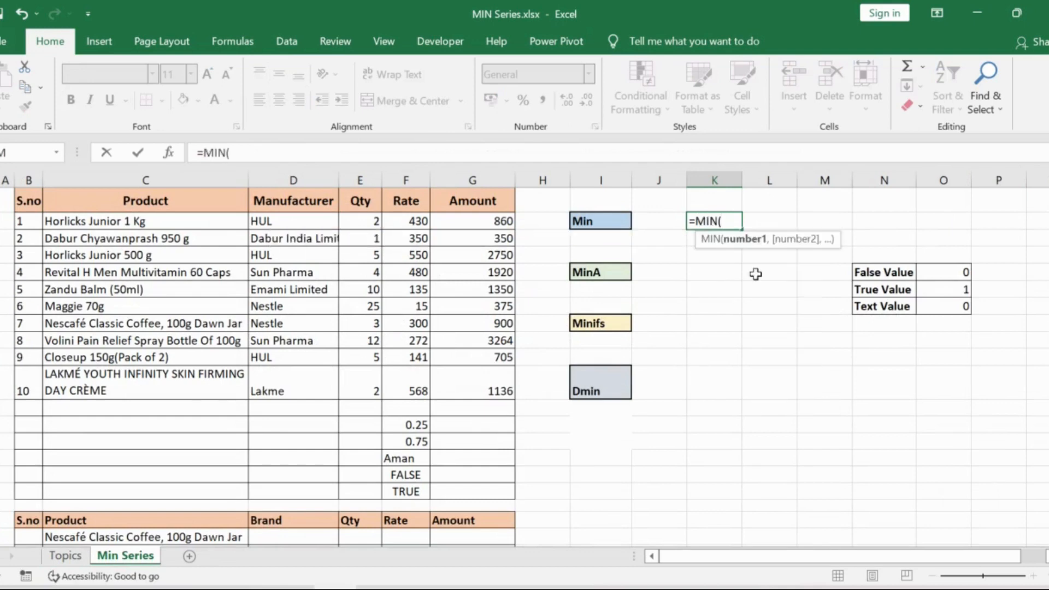
left_click_drag(409, 221, 408, 374)
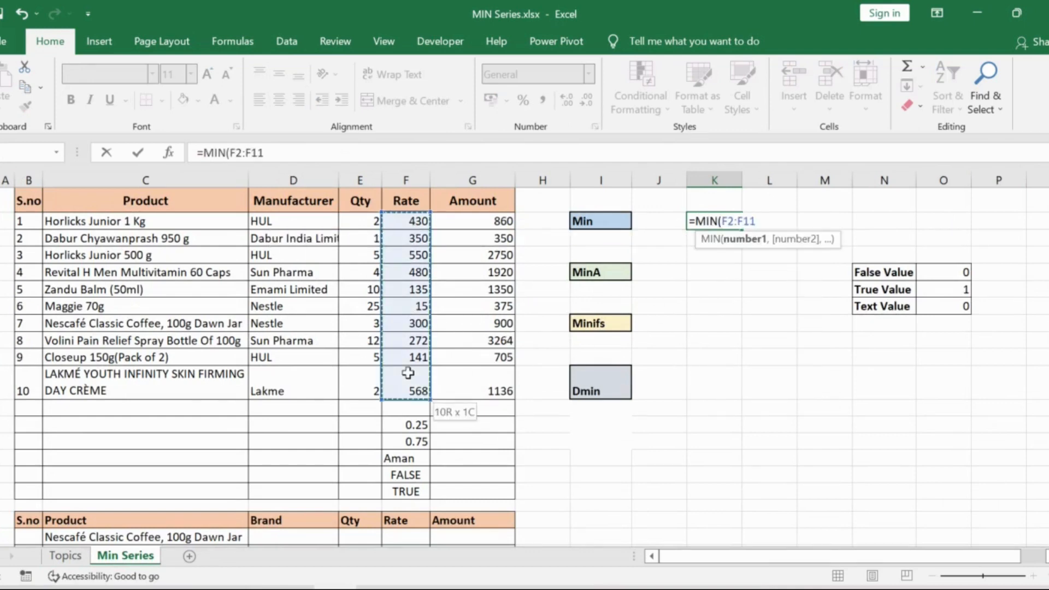
type(")")
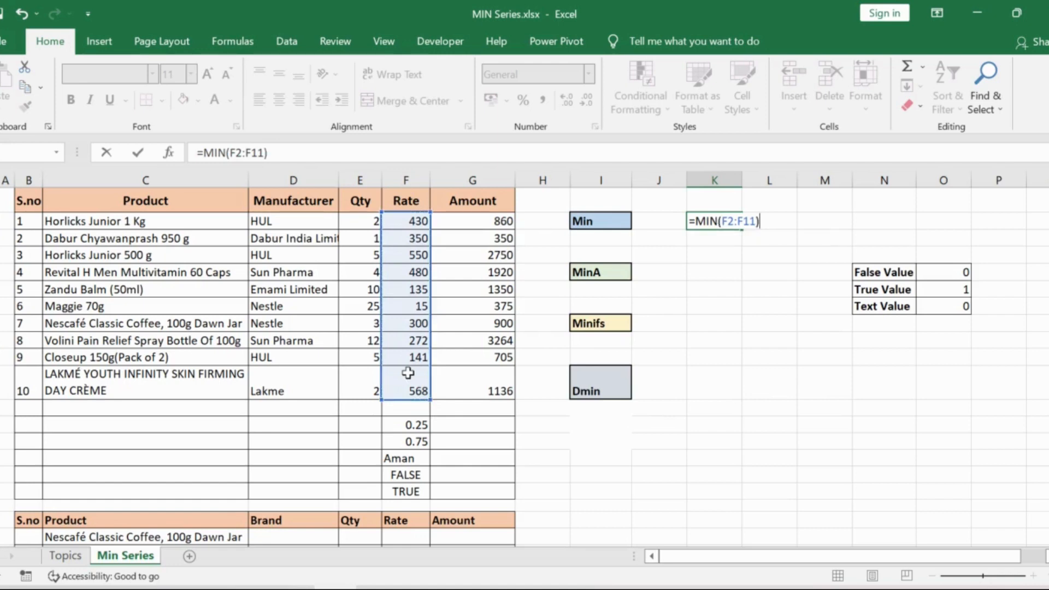
key("Return")
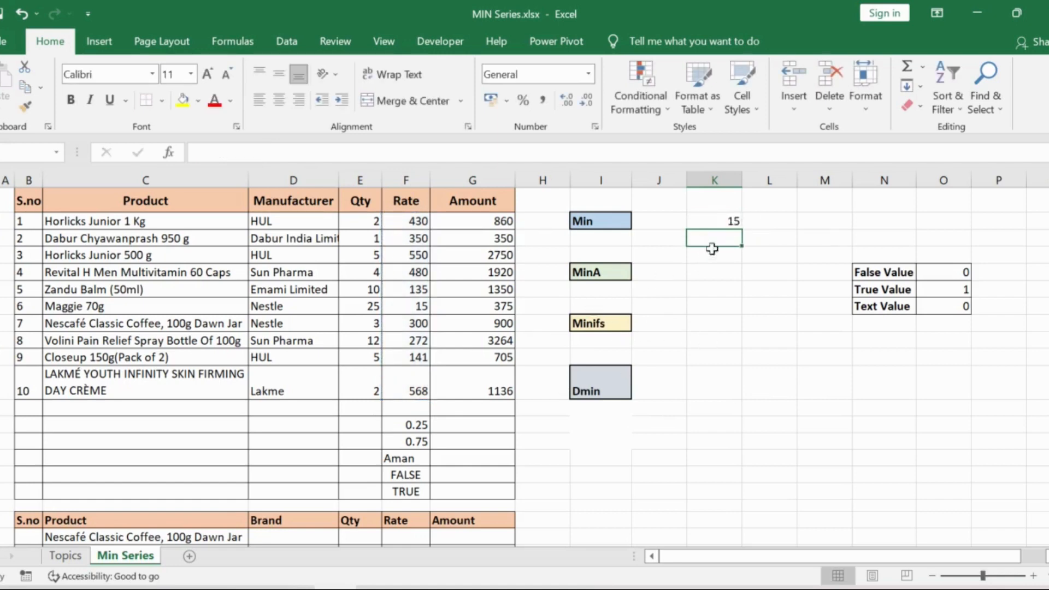
left_click(420, 307)
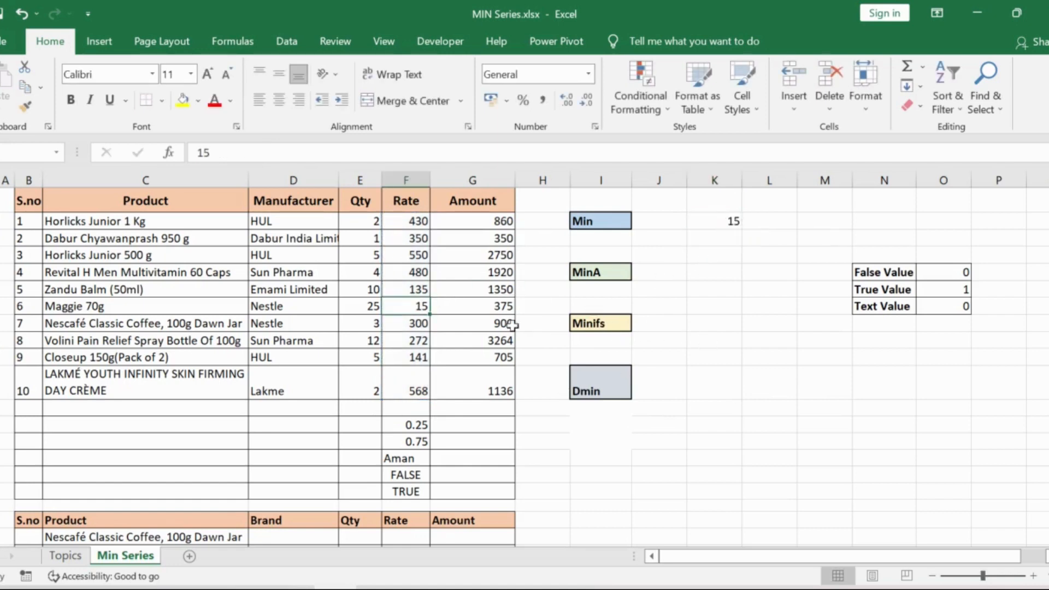
left_click(147, 307)
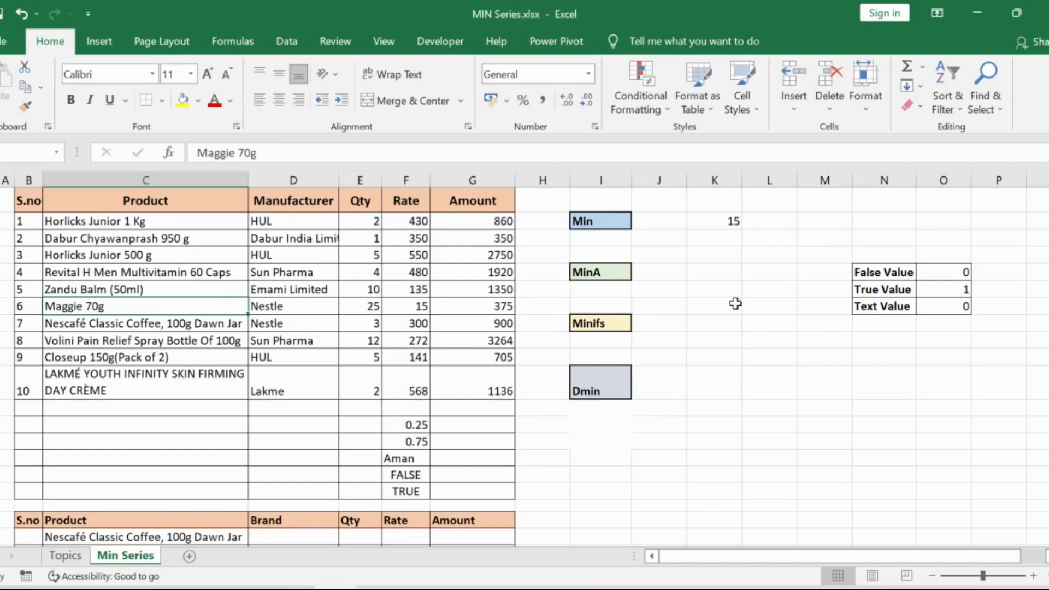
Examine the mixed numbers, text and logical values in F13:F17 and the reference table for False, True and Text values
left_click(726, 273)
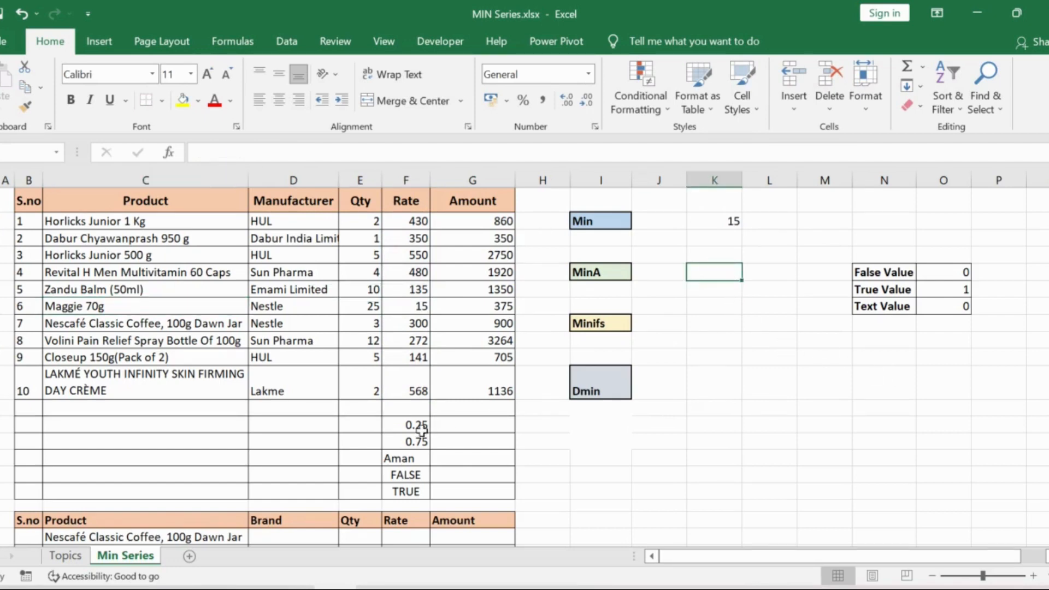
left_click_drag(417, 426, 410, 492)
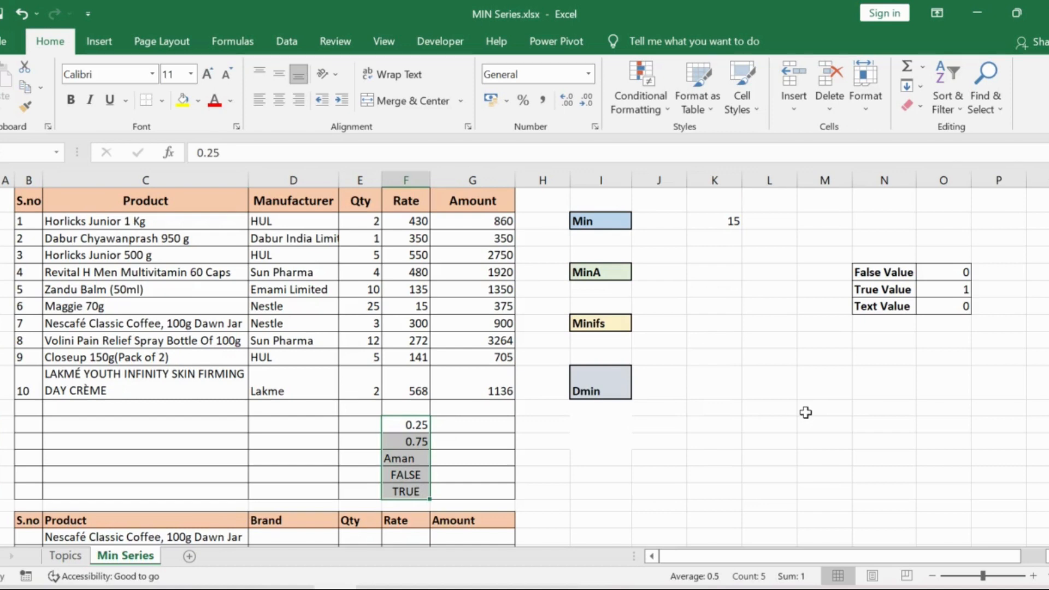
left_click(791, 408)
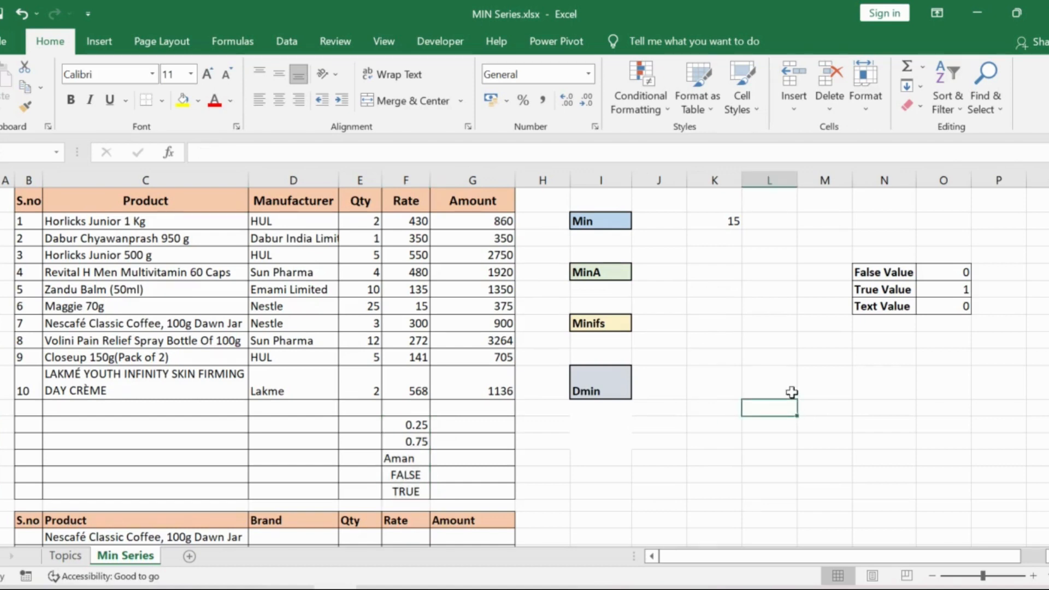
left_click(897, 274)
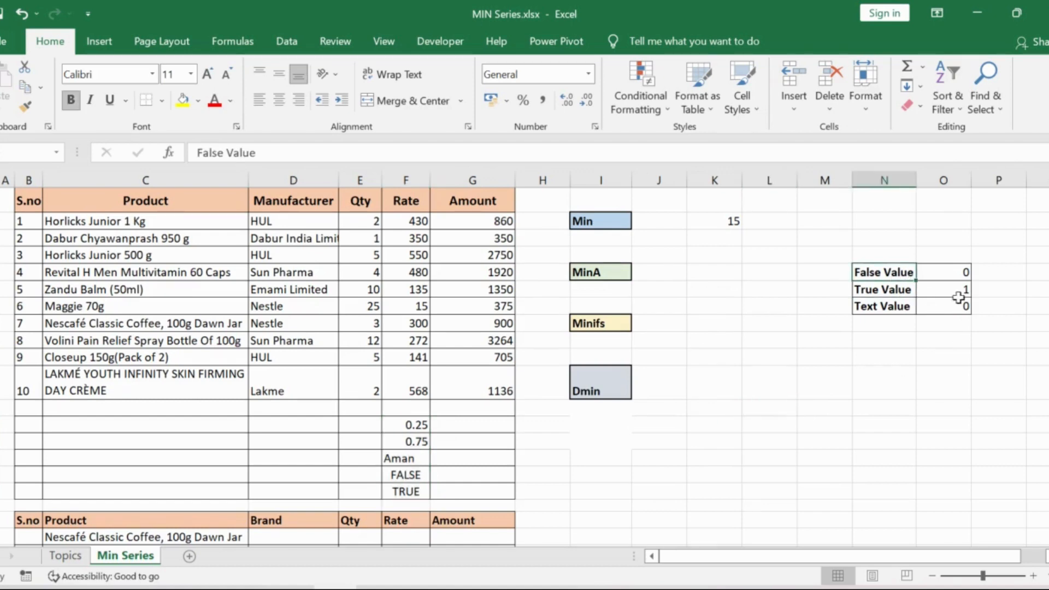
left_click(967, 271)
left_click(901, 294)
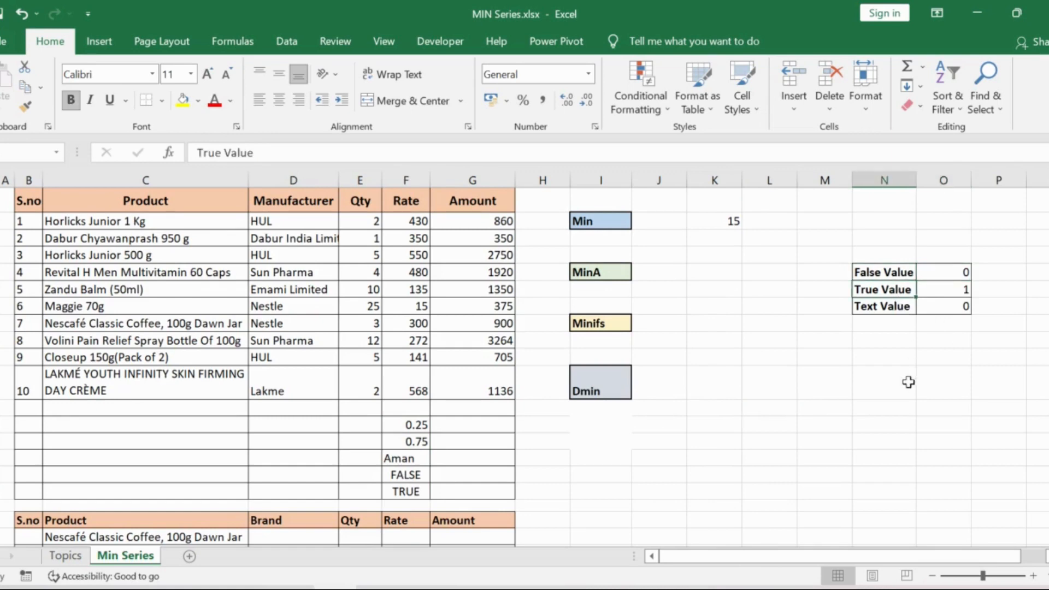
left_click(942, 290)
left_click(895, 308)
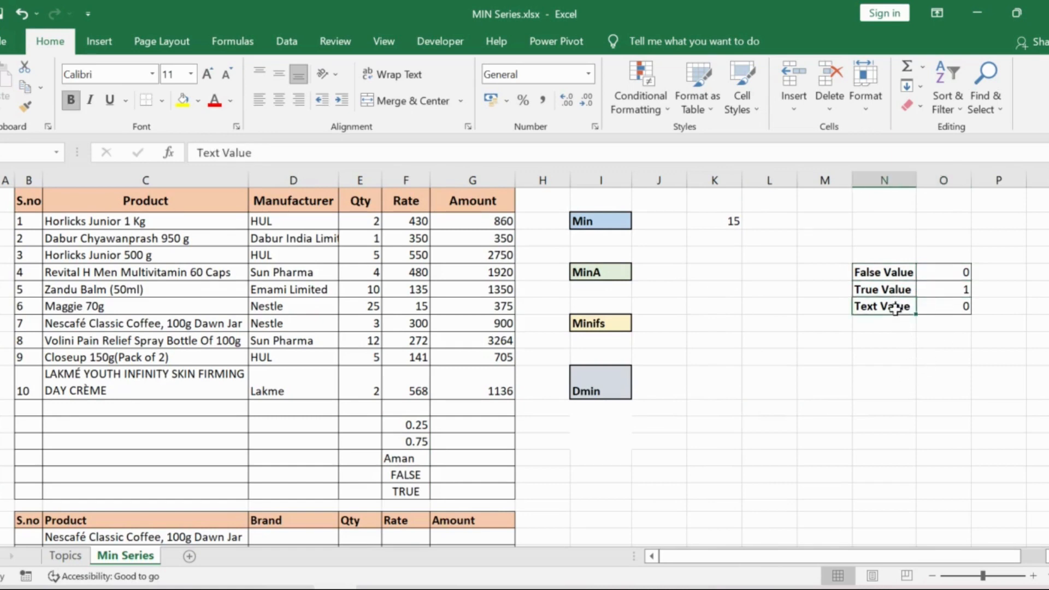
left_click(957, 306)
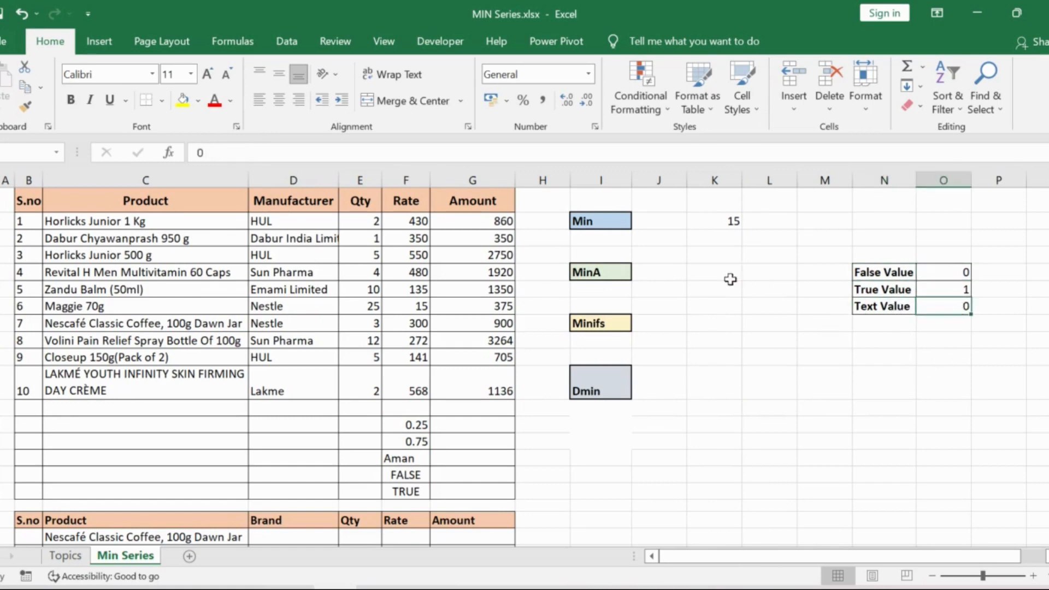
Enter a MIN formula over F13:F17 in K5 beside the MinA label and check it against the source values
left_click(696, 272)
type("=m")
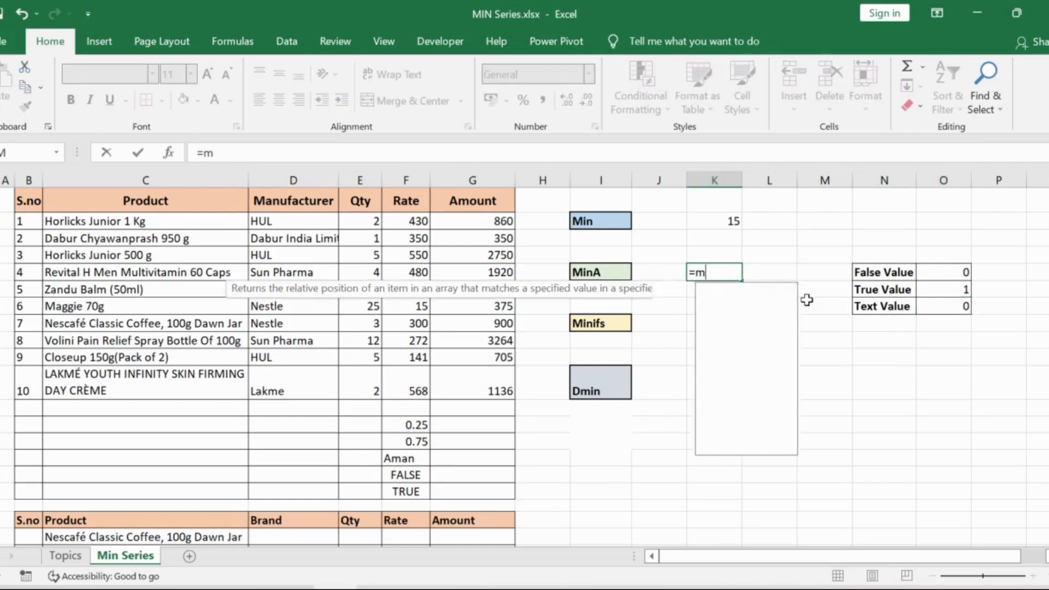
type("i")
key("Down")
key("Tab")
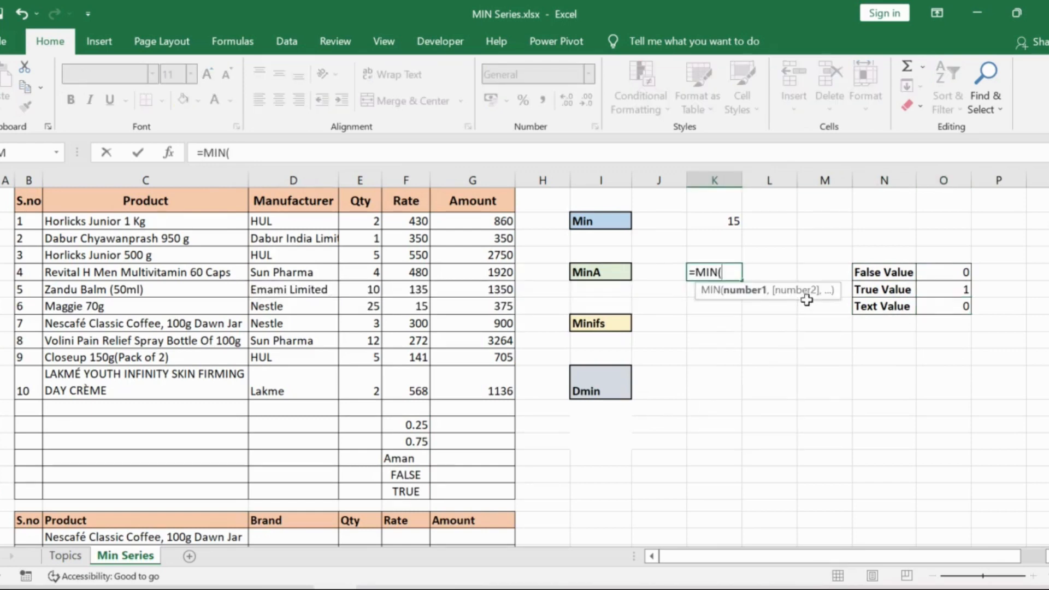
left_click_drag(414, 425, 409, 492)
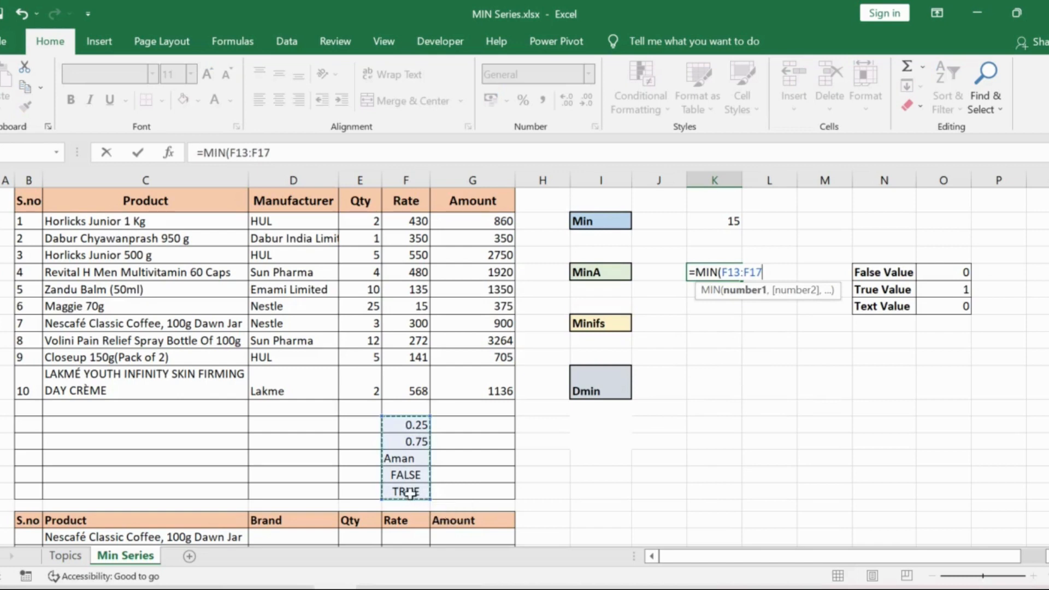
key("Return")
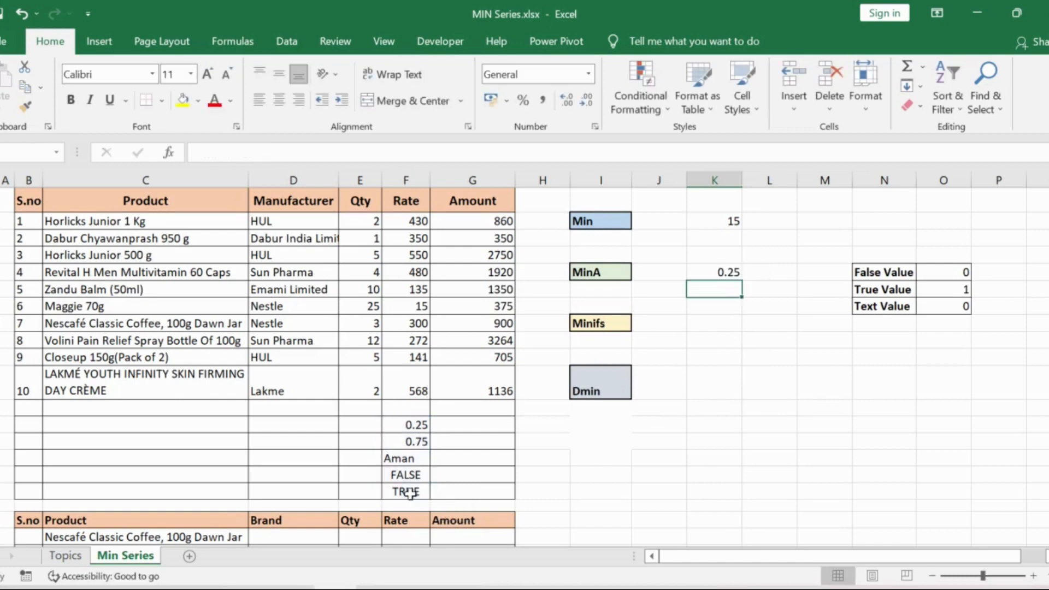
left_click(424, 427)
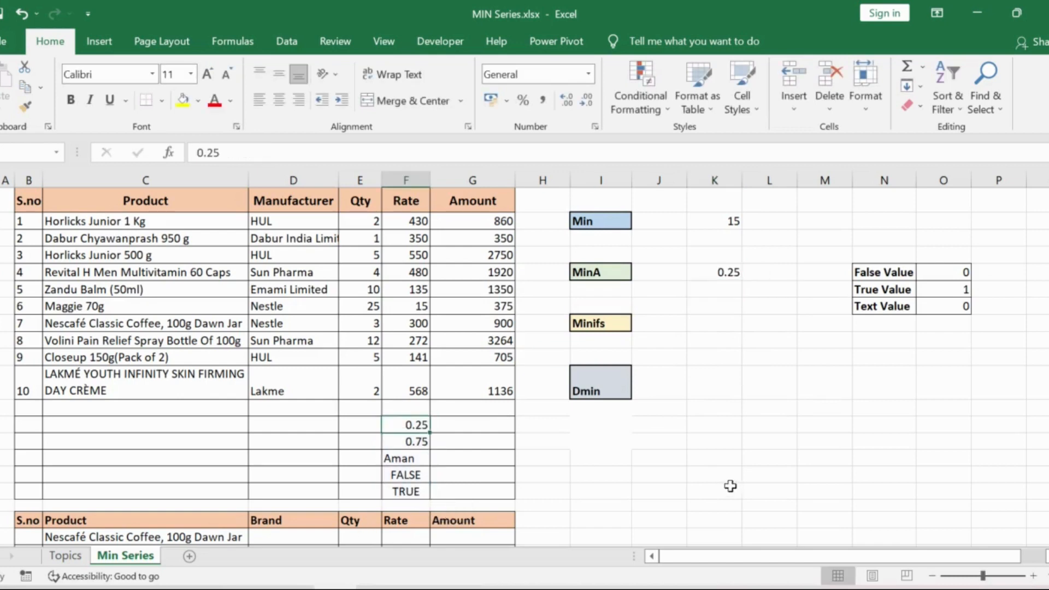
Enter =MINA(F13:F17) in L5 to include text and logical values, and compare it with the FALSE cell
left_click(774, 270)
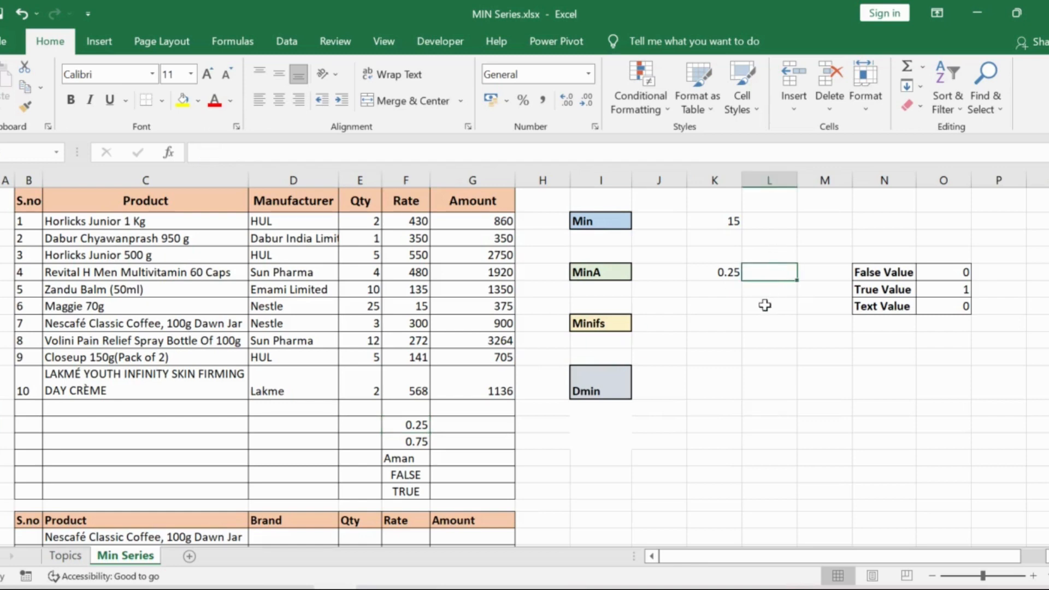
type("=min")
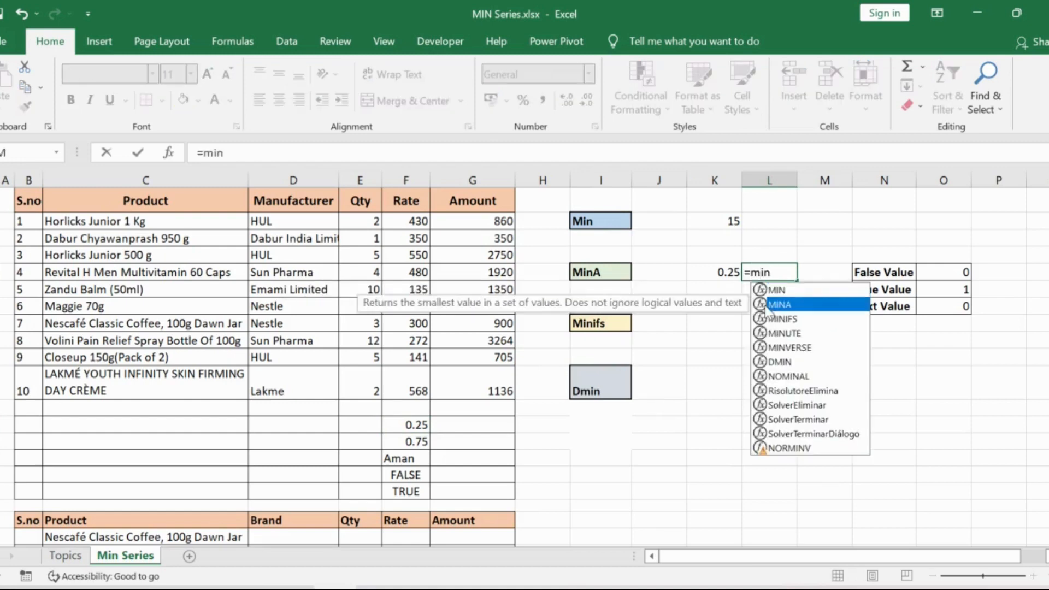
double_click(773, 306)
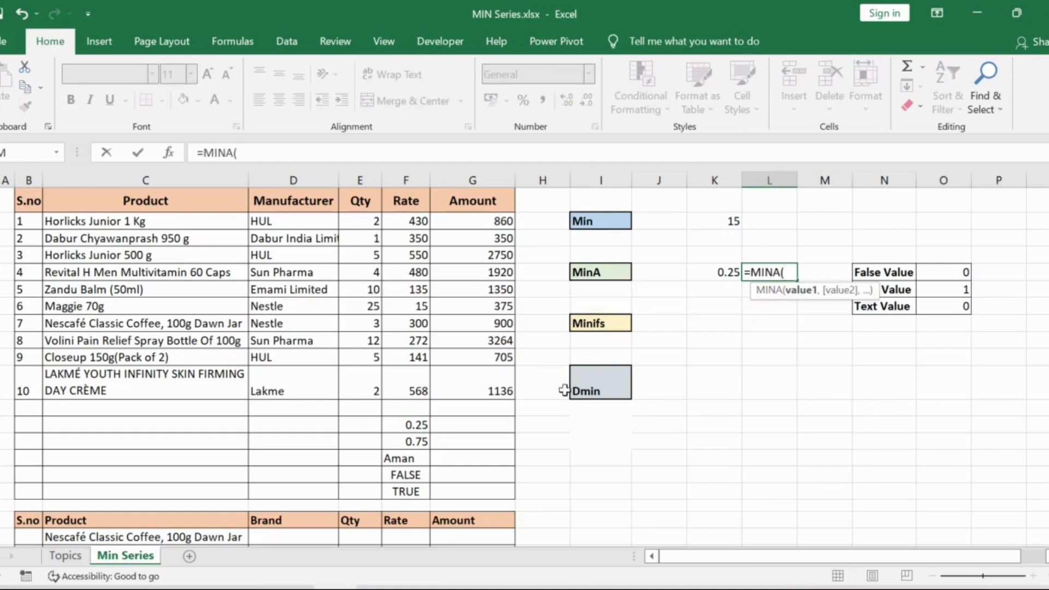
left_click_drag(404, 425, 404, 487)
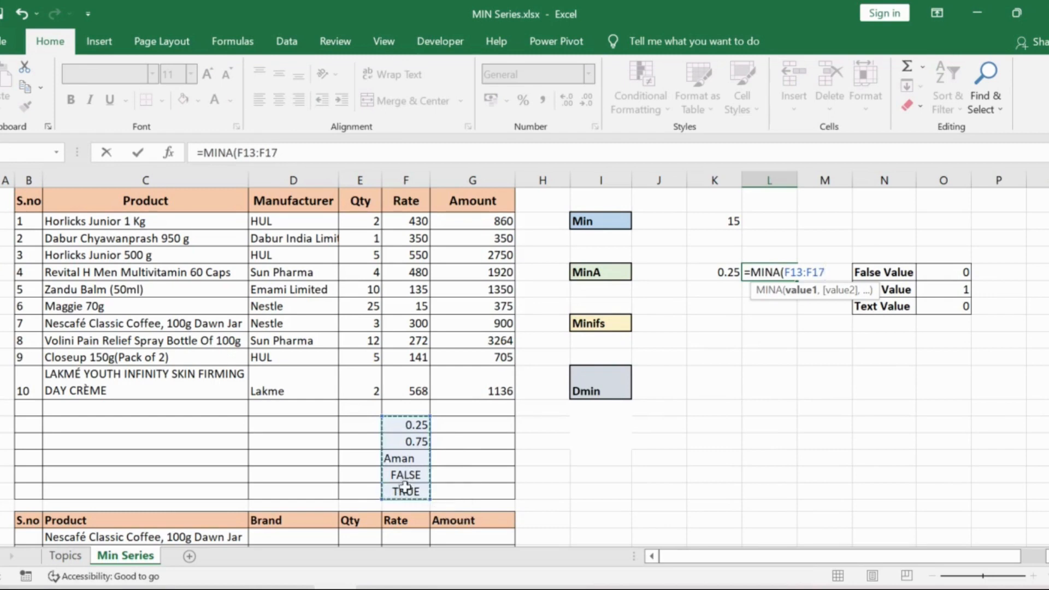
type(")")
key("Return")
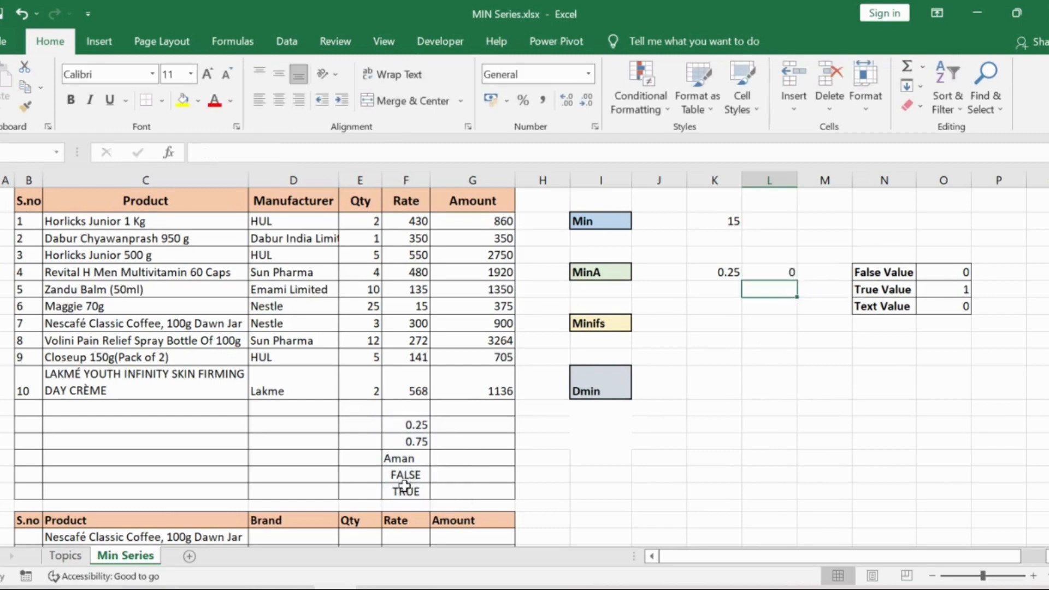
left_click(791, 271)
left_click(407, 474)
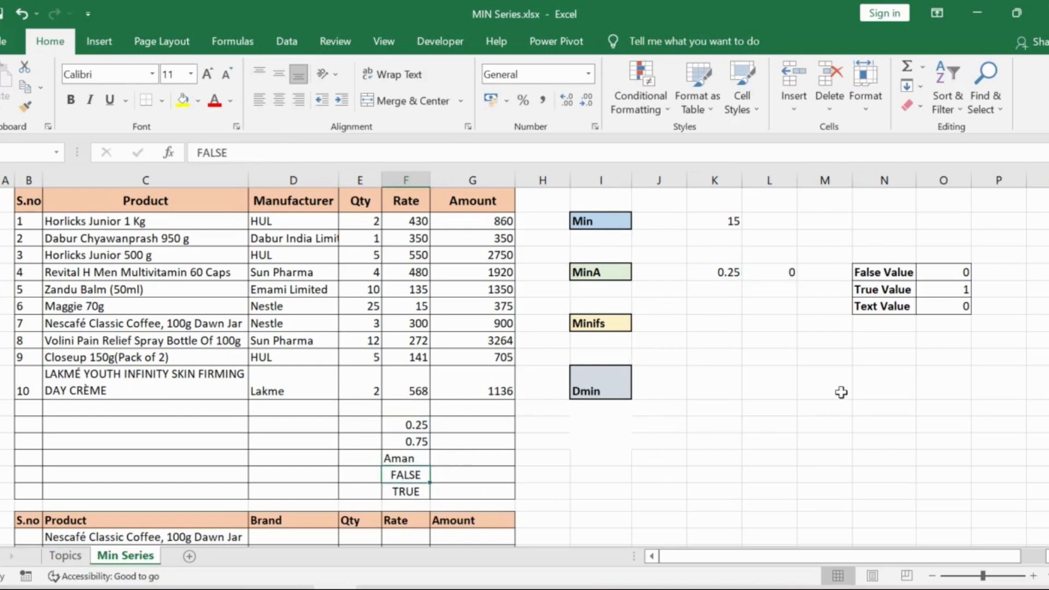
left_click(788, 274)
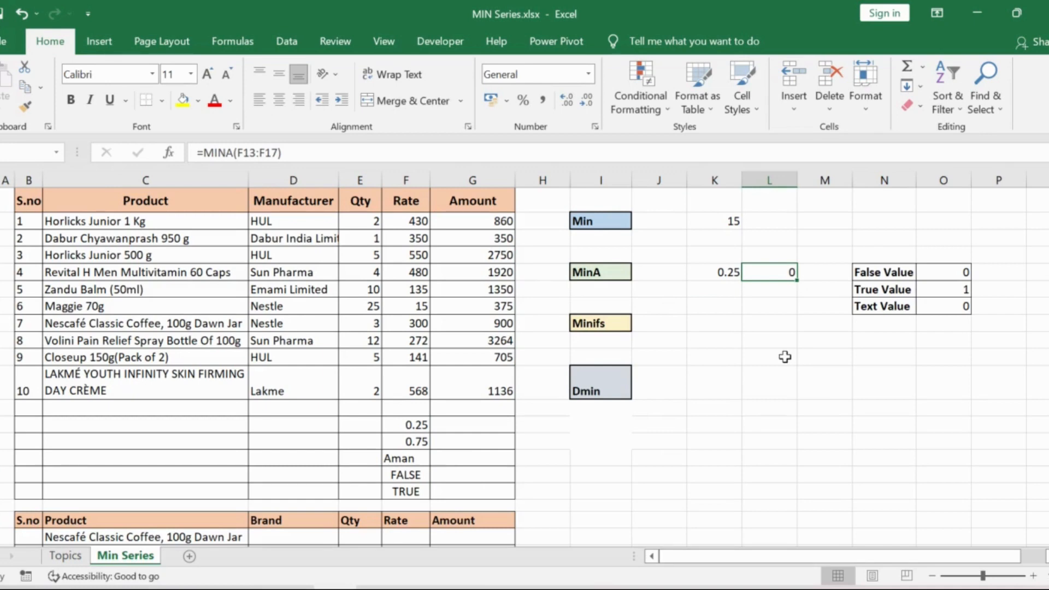
Enter =MINIFS(F2:F11,D2:D11,"Nestle") in K8 beside the Minifs label to get the lowest rate among Nestle products
left_click(714, 326)
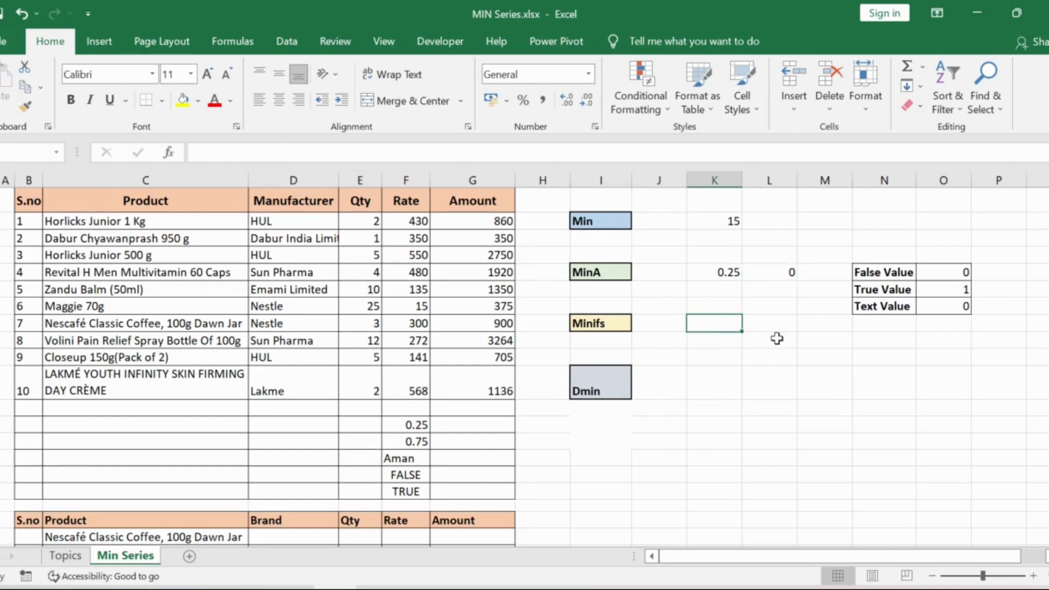
type("=min")
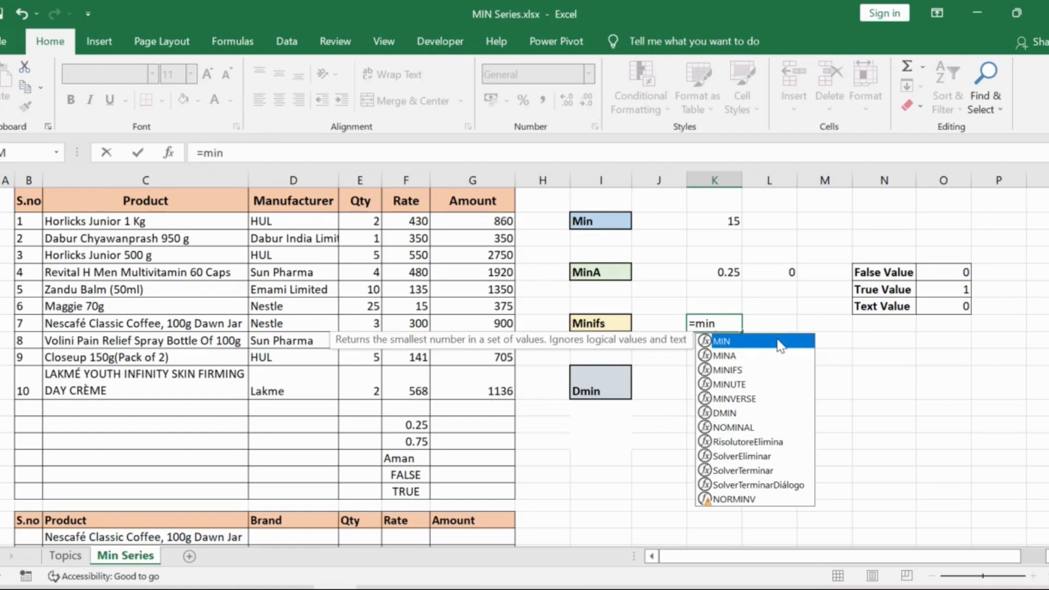
key("Down")
key("Down")
key("Tab")
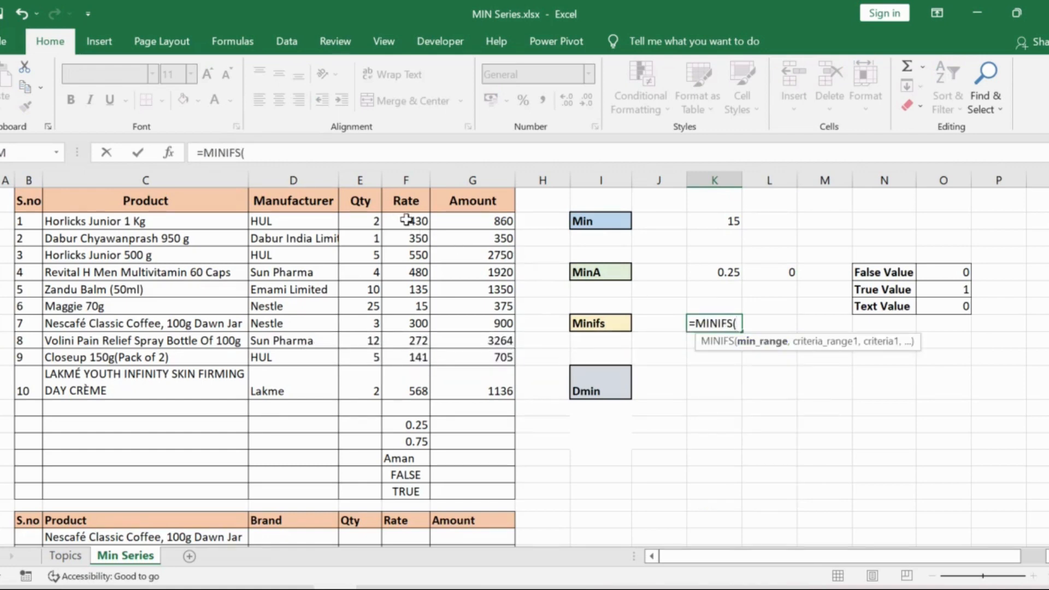
left_click_drag(405, 219, 414, 392)
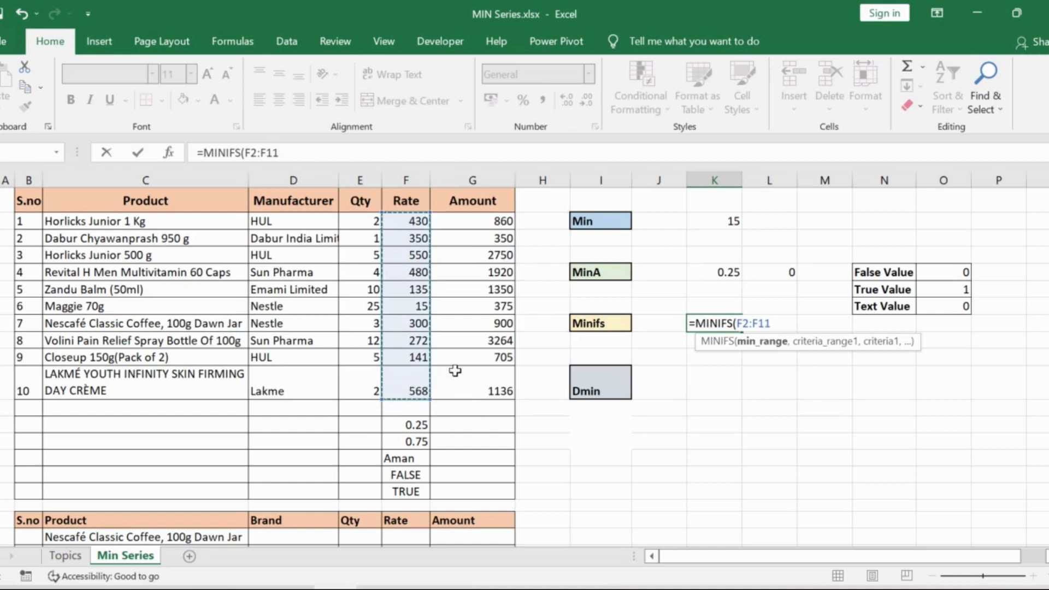
type(",")
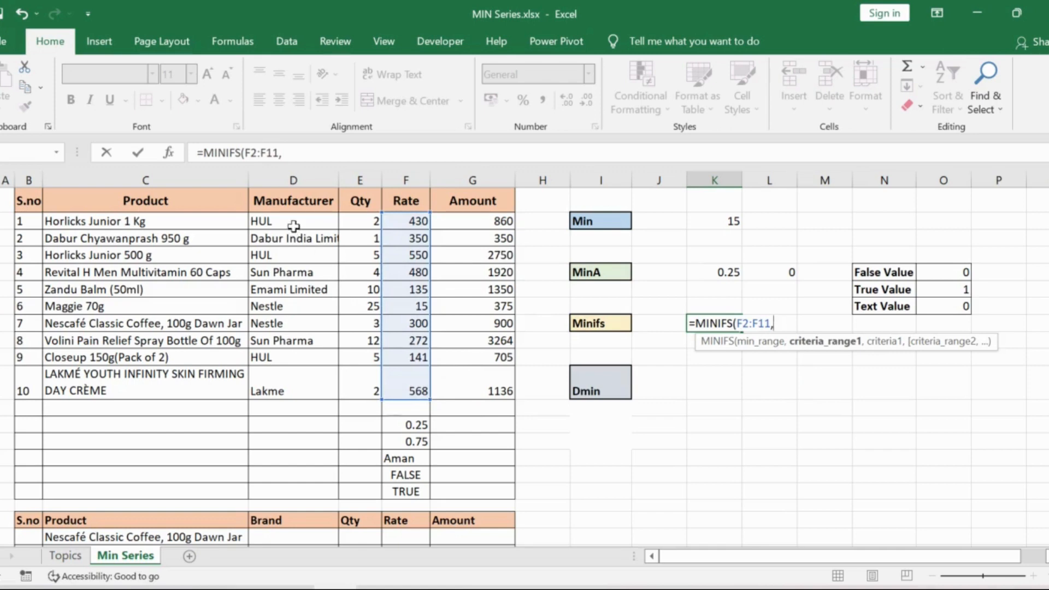
left_click_drag(294, 224, 283, 375)
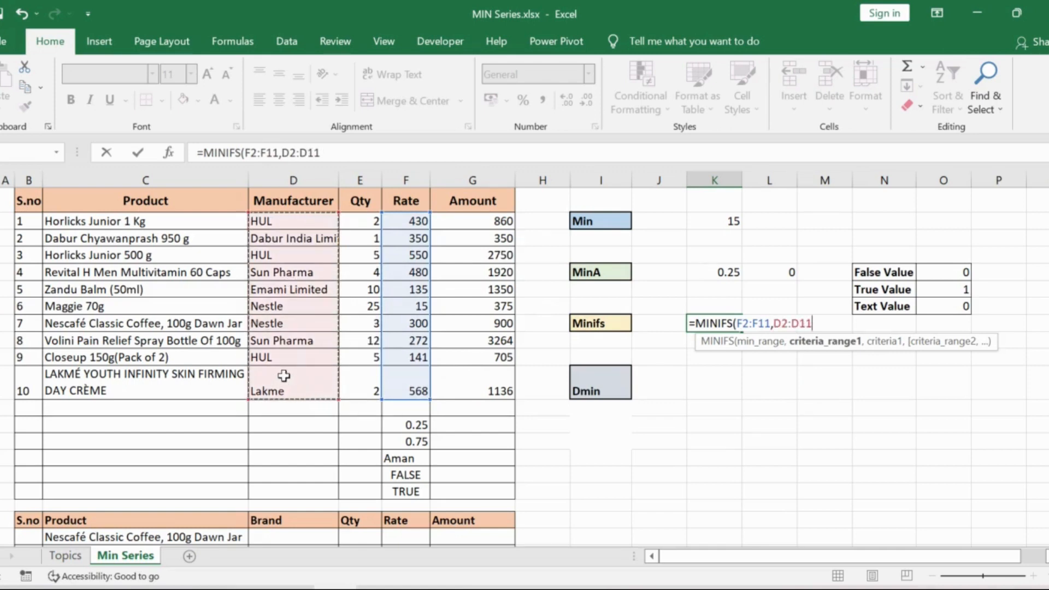
type(",\"Nestle")
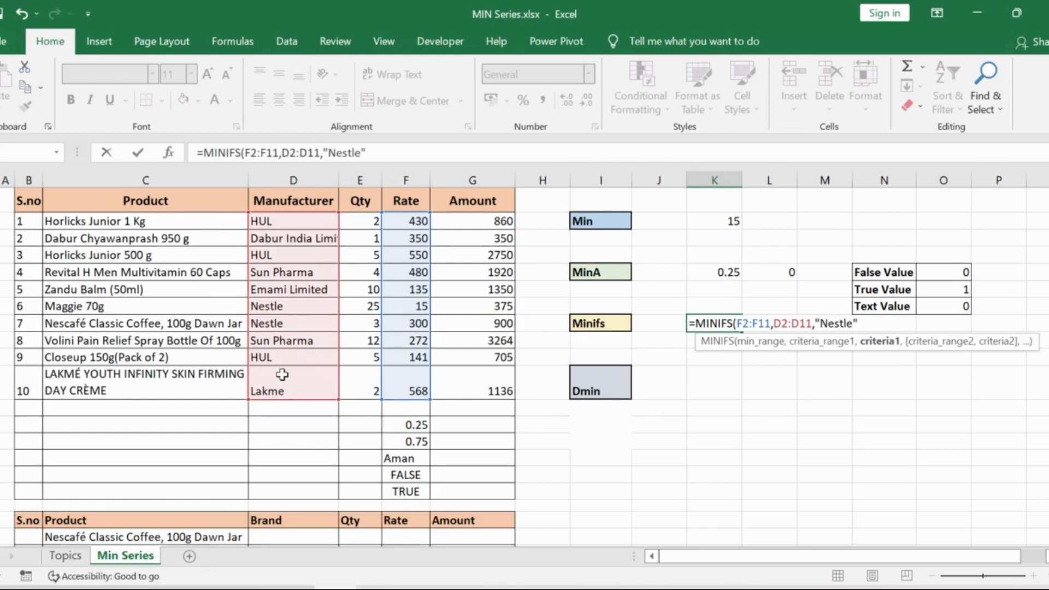
type(")")
key("Return")
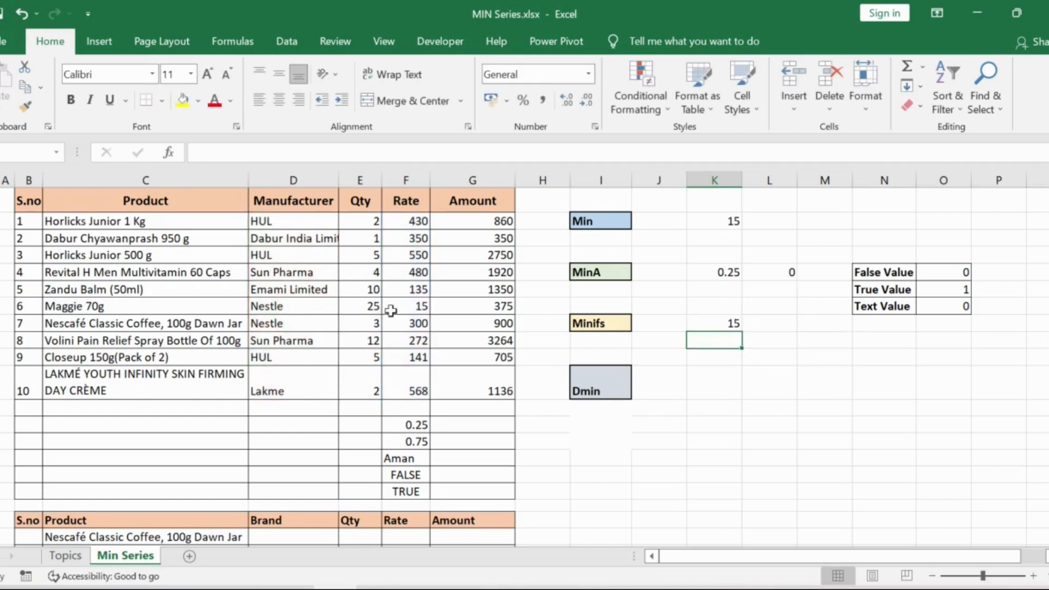
Check the MINIFS result against the quantity, rate and product name in the Maggie 70g row
left_click(374, 306)
left_click(404, 308)
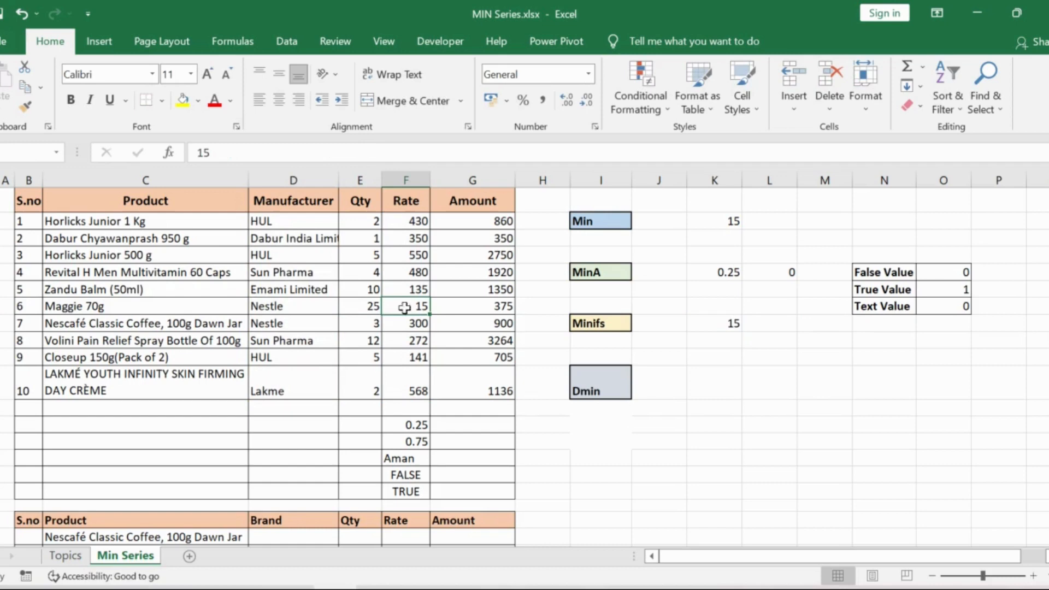
left_click(120, 310)
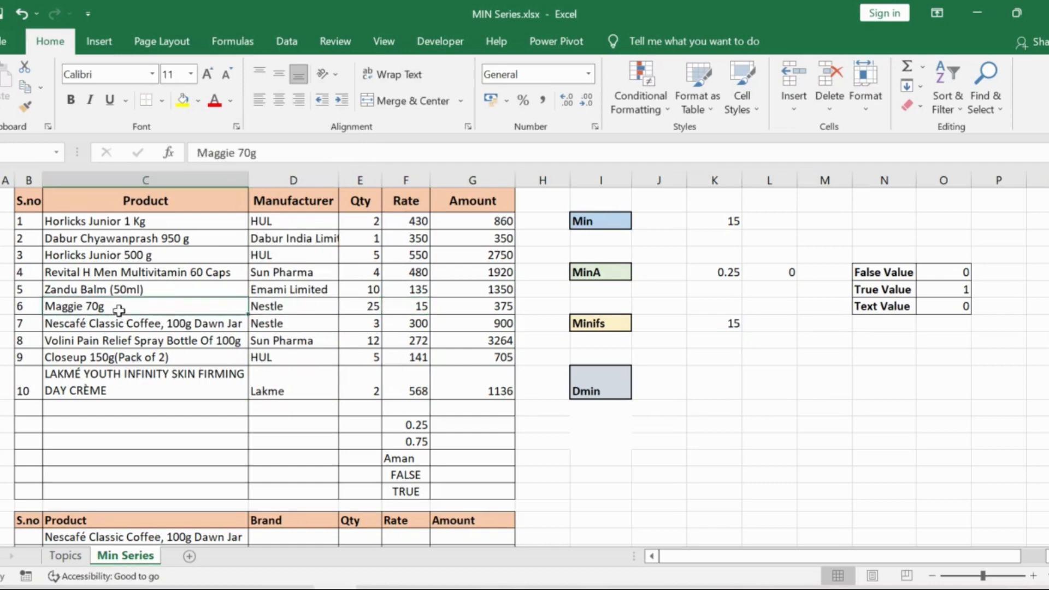
left_click(390, 309)
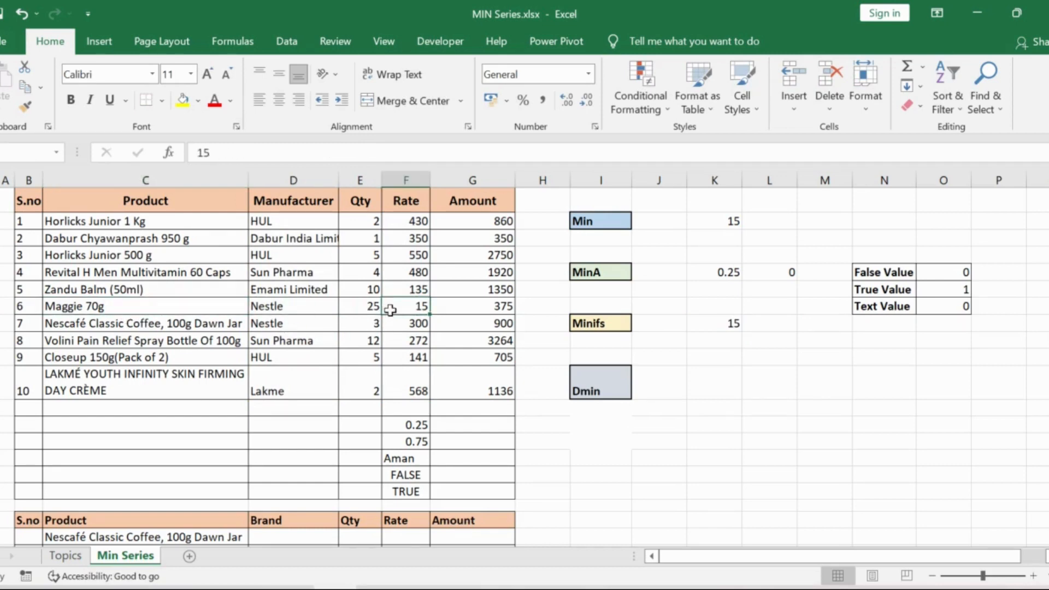
Enter =DMIN(B1:G11,F1,B19:G21) in K11 to get the lowest rate among the products in the lower criteria table
left_click(694, 380)
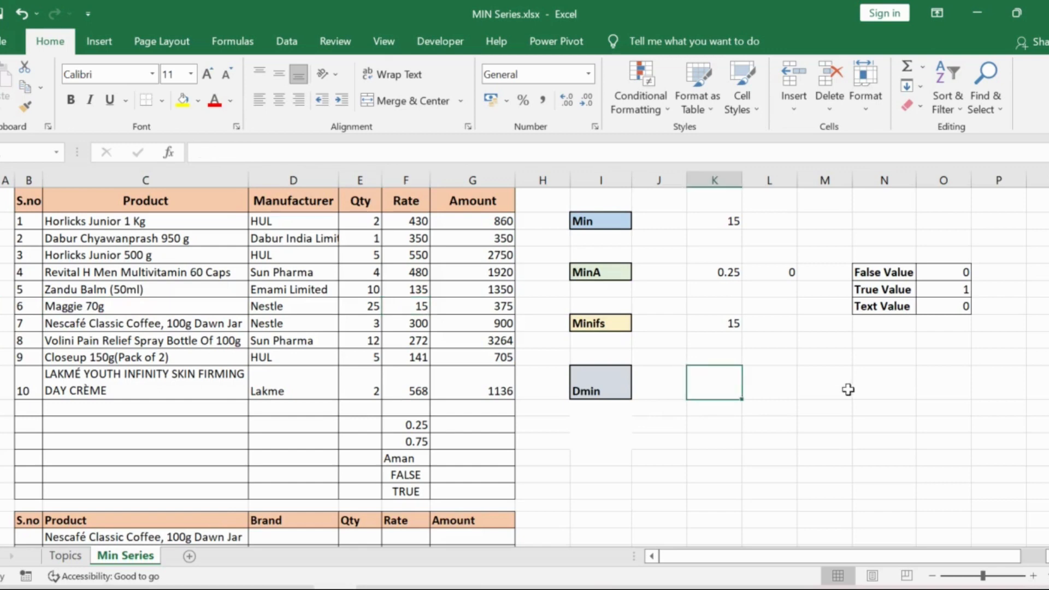
type("=")
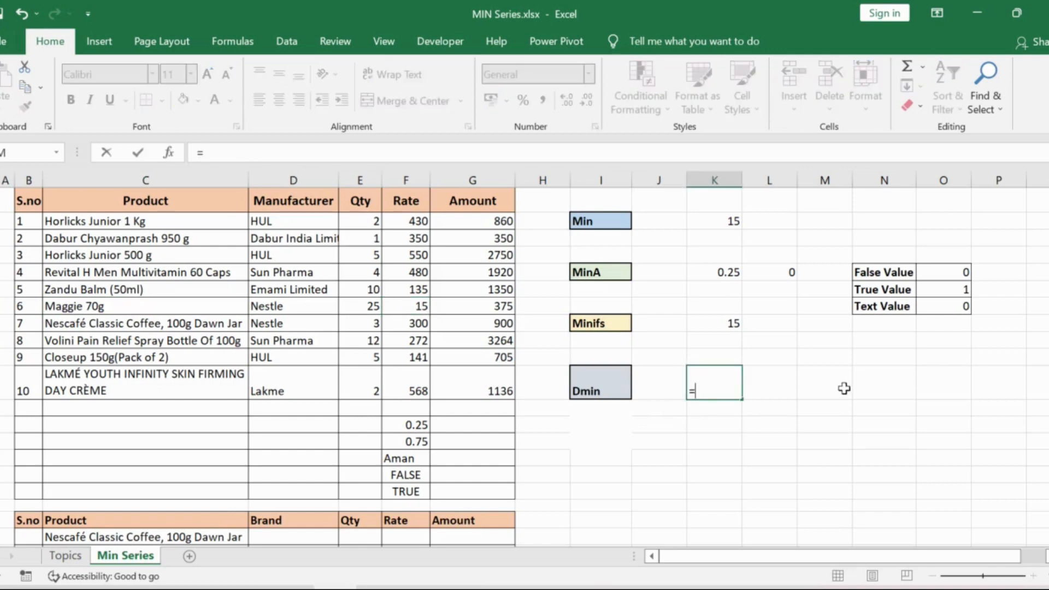
type("dmin")
key("Tab")
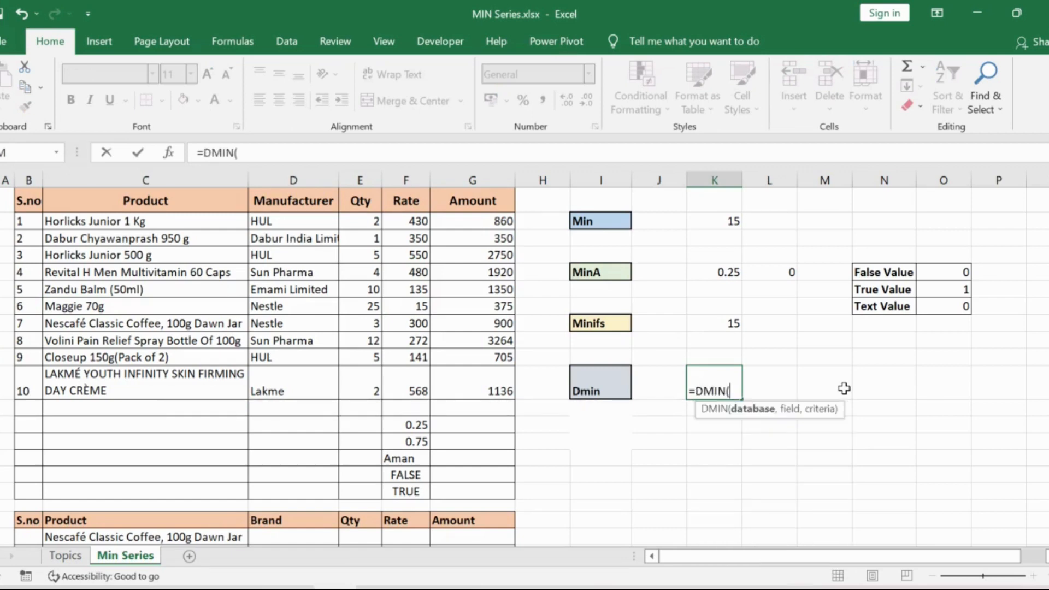
left_click_drag(36, 198, 461, 374)
type(",")
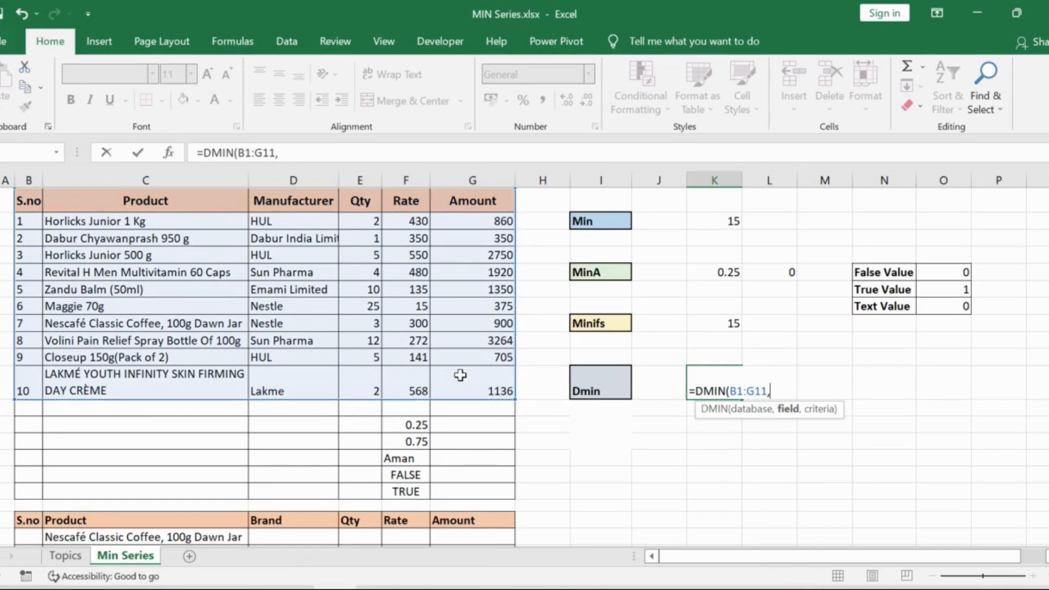
left_click(408, 204)
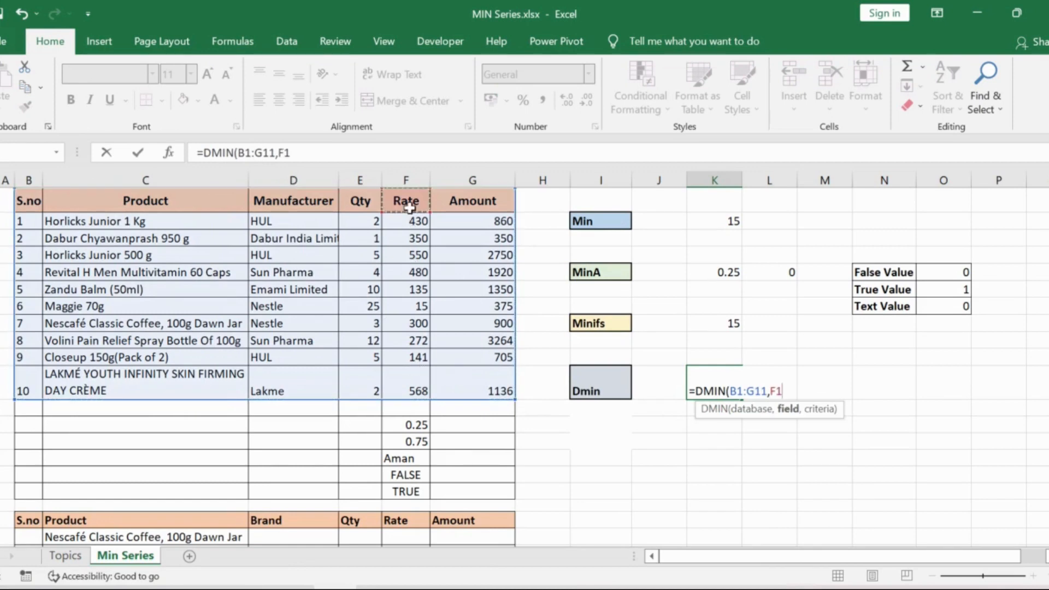
type(",")
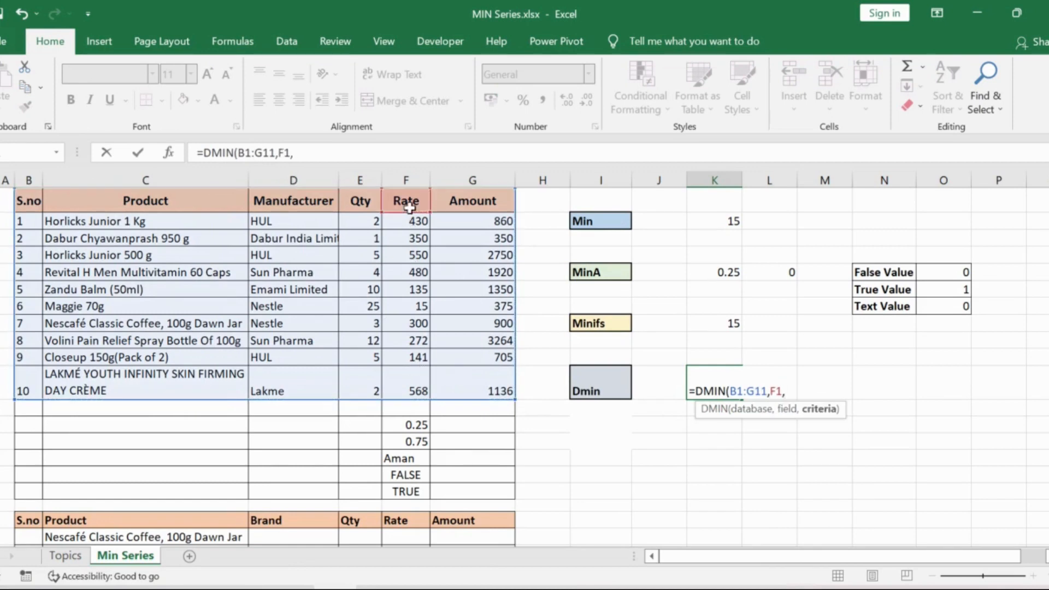
scroll(382, 339, "down", 2)
left_click(40, 414)
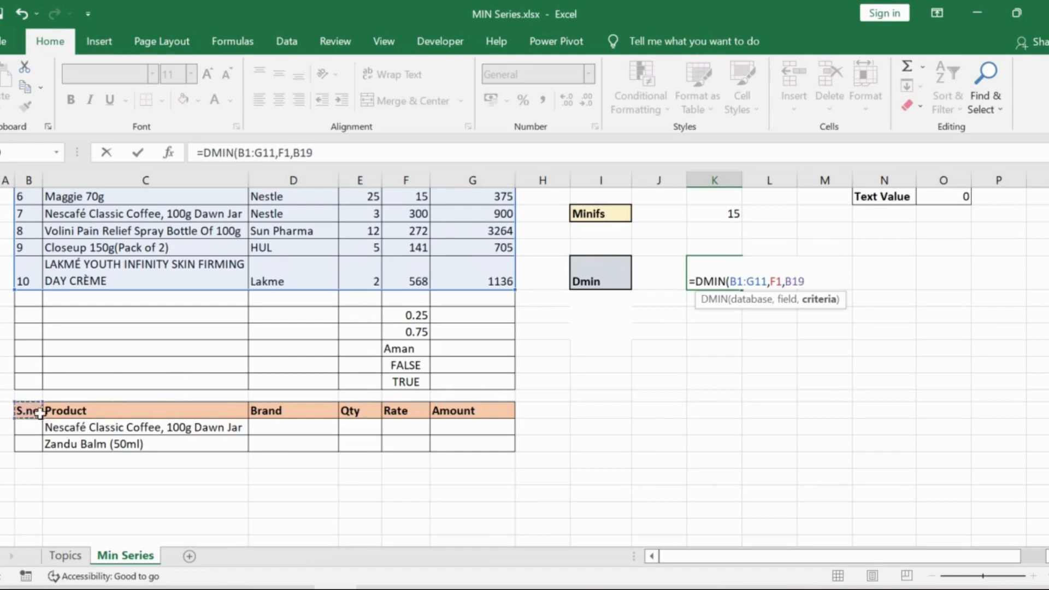
left_click_drag(40, 413, 480, 441)
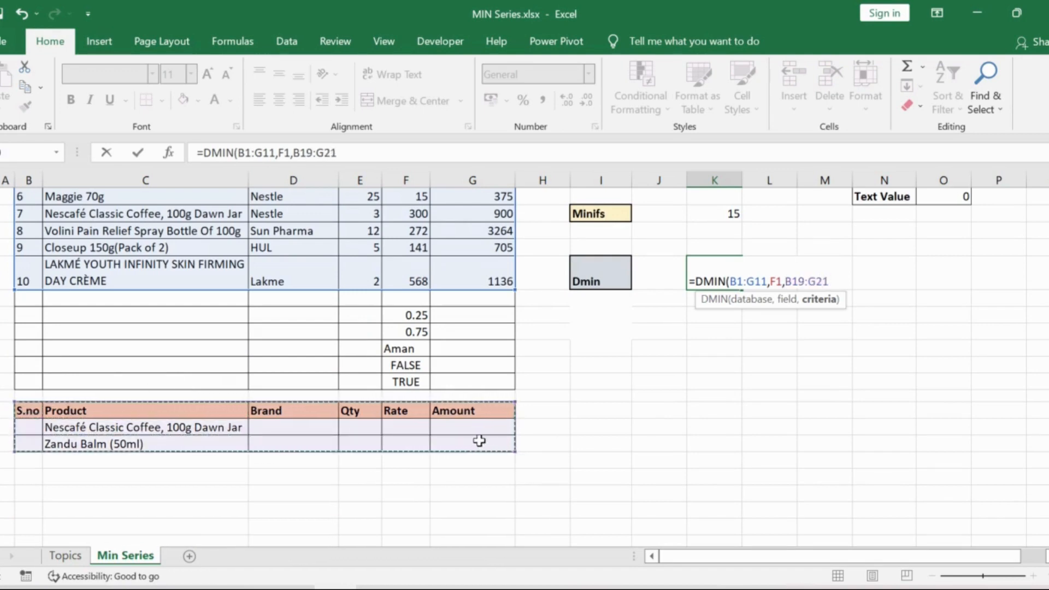
key("Return")
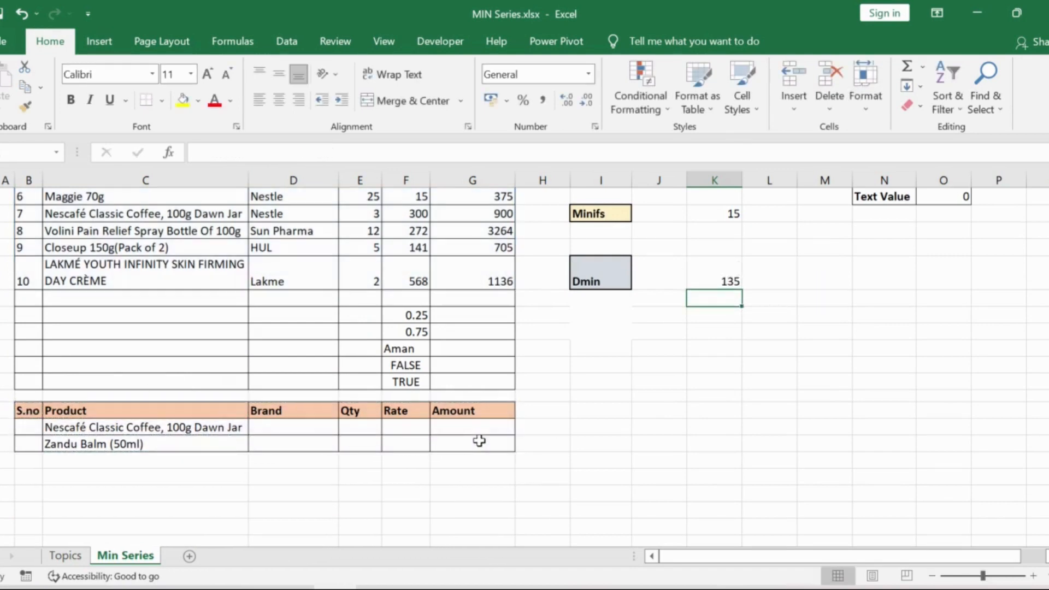
Compare the DMIN result with the rates of the two criteria products, Zandu Balm (50ml) and Nescafé Classic Coffee, in the main table
scroll(401, 454, "up", 1)
left_click(113, 495)
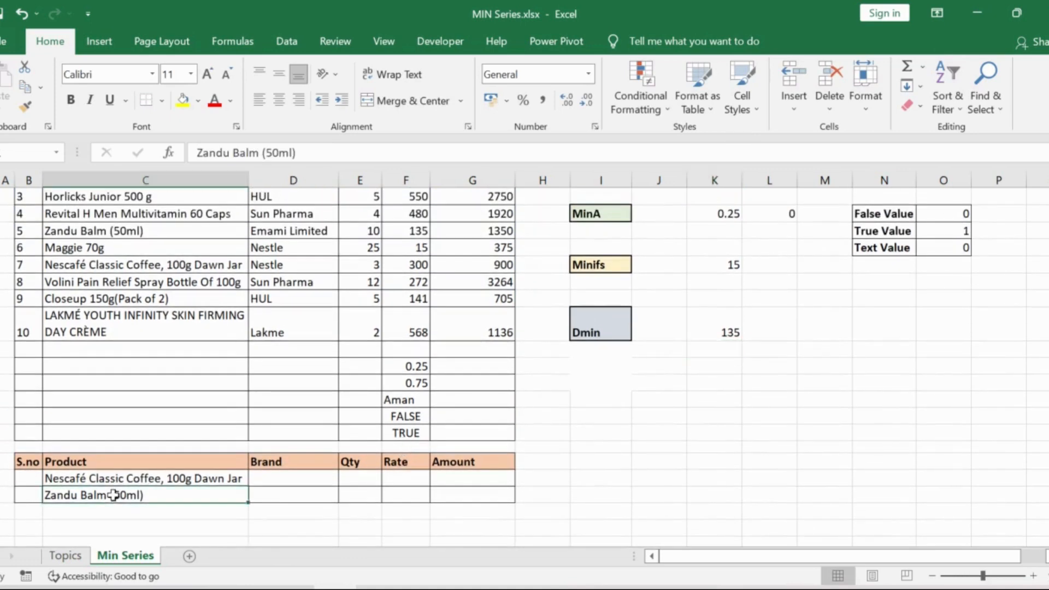
left_click(117, 479)
scroll(157, 449, "up", 1)
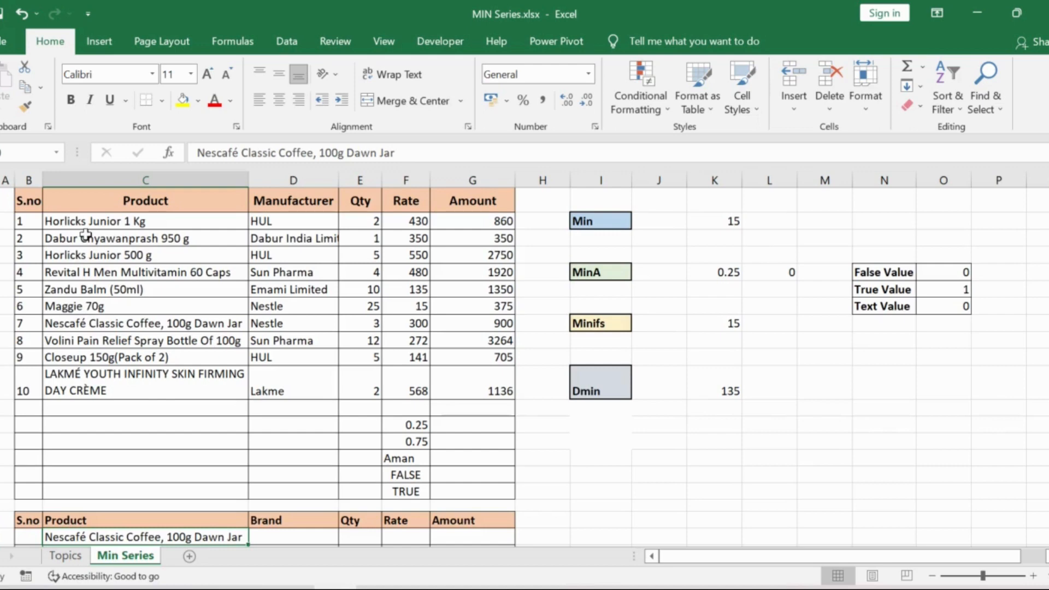
left_click(114, 293)
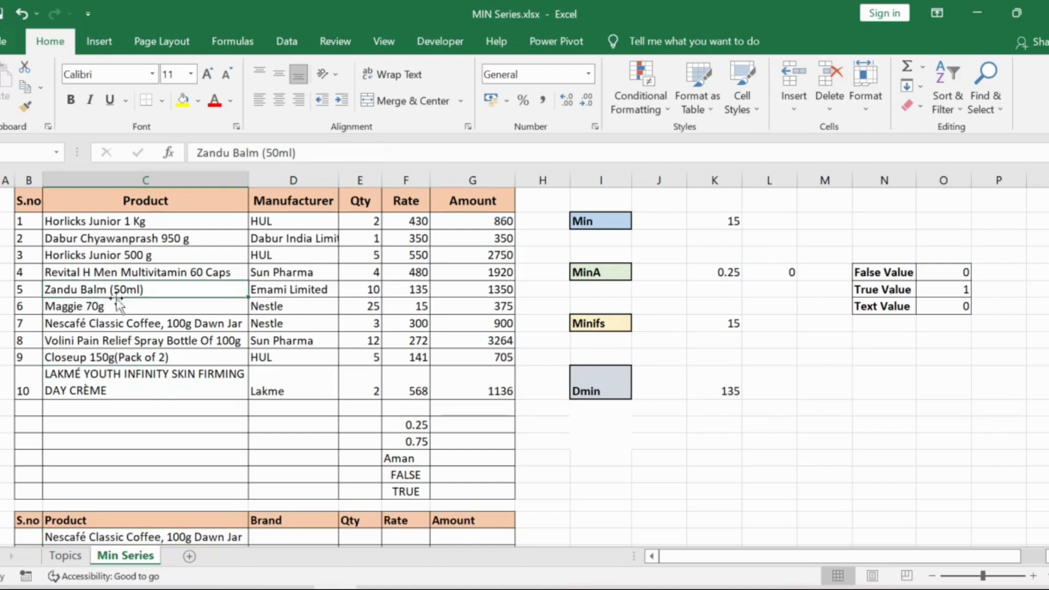
left_click(408, 285)
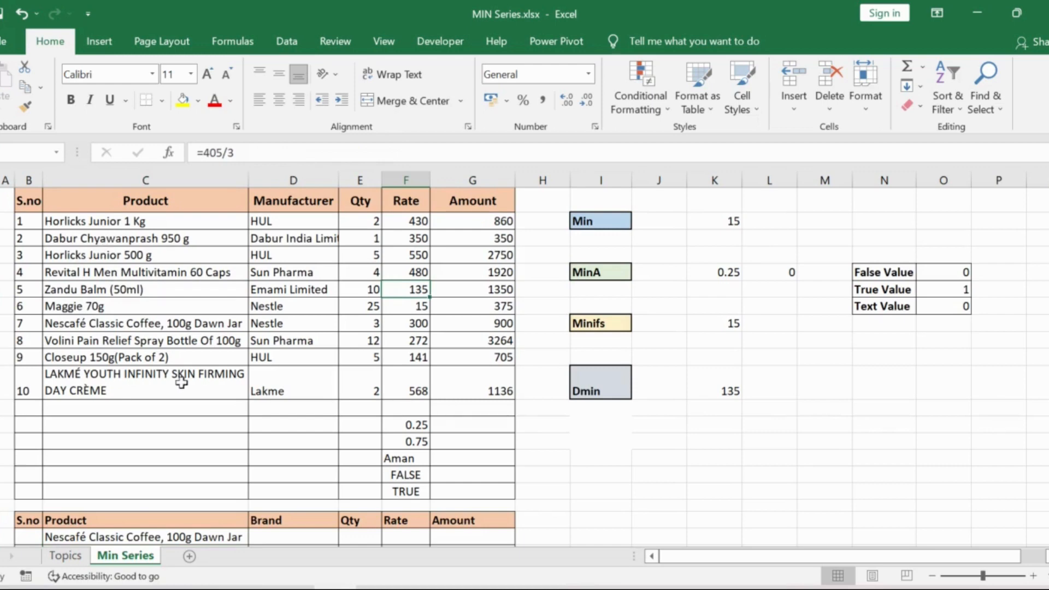
scroll(182, 377, "down", 1)
scroll(181, 379, "up", 1)
left_click(144, 324)
left_click(418, 324)
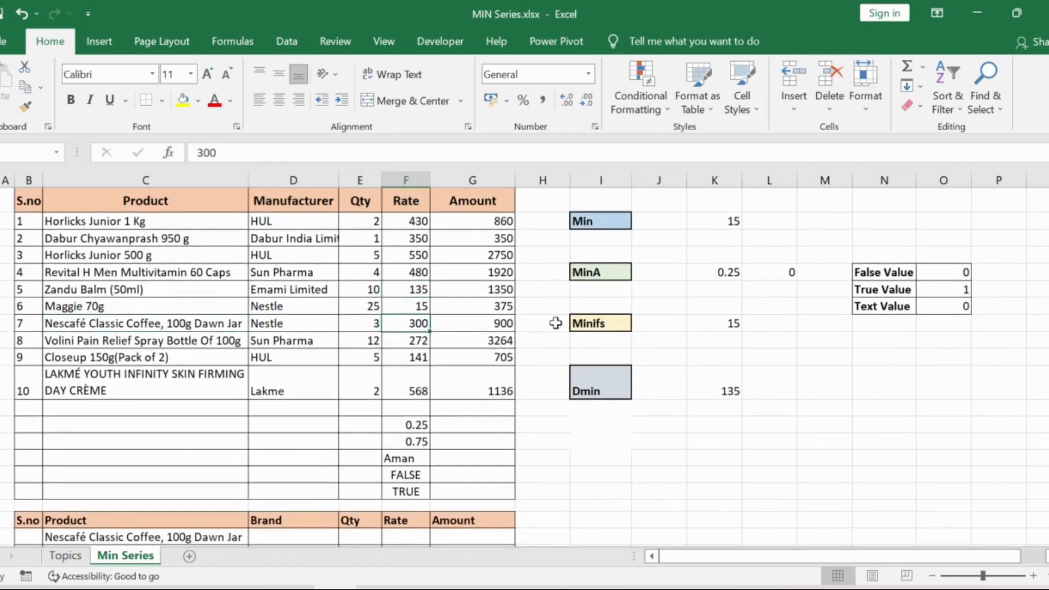
left_click(730, 391)
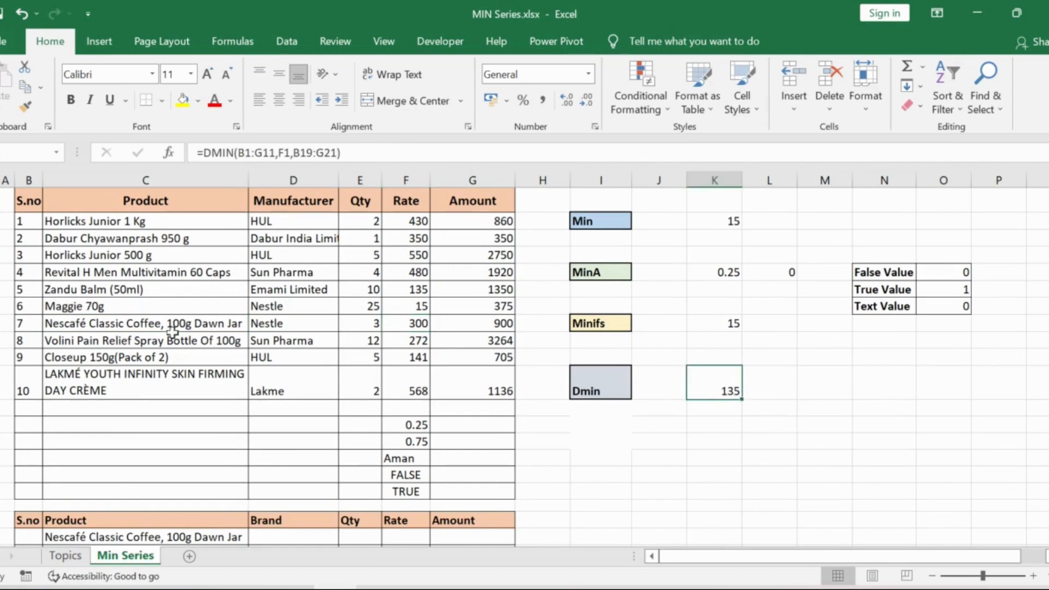
left_click(136, 288)
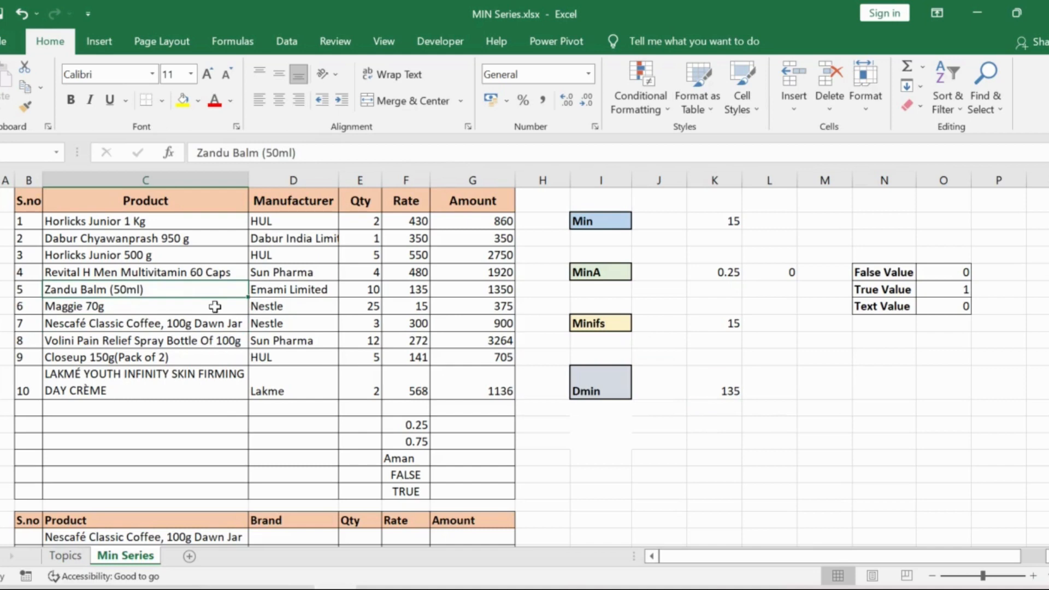